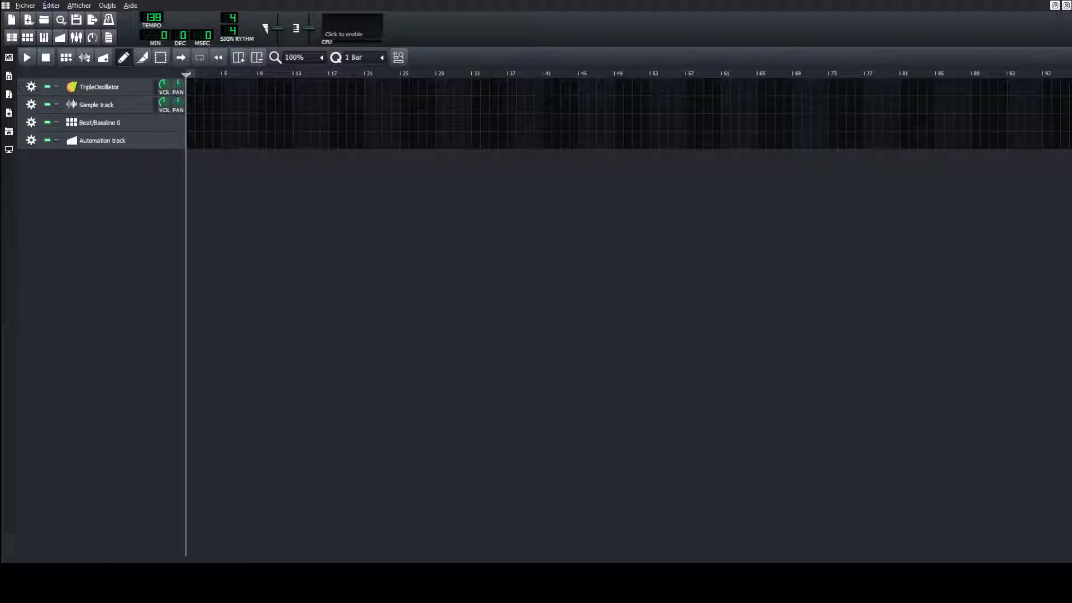
Set the tempo to 127 and open a new TripleOscillator clip at bar 1 in the maximized piano roll.
{"action": "scroll", "coordinate": [151, 18], "scroll_direction": "down", "scroll_amount": 3}
{"action": "left_click_drag", "start_coordinate": [153, 18], "coordinate": [152, 21]}
{"action": "double_click", "coordinate": [191, 87]}
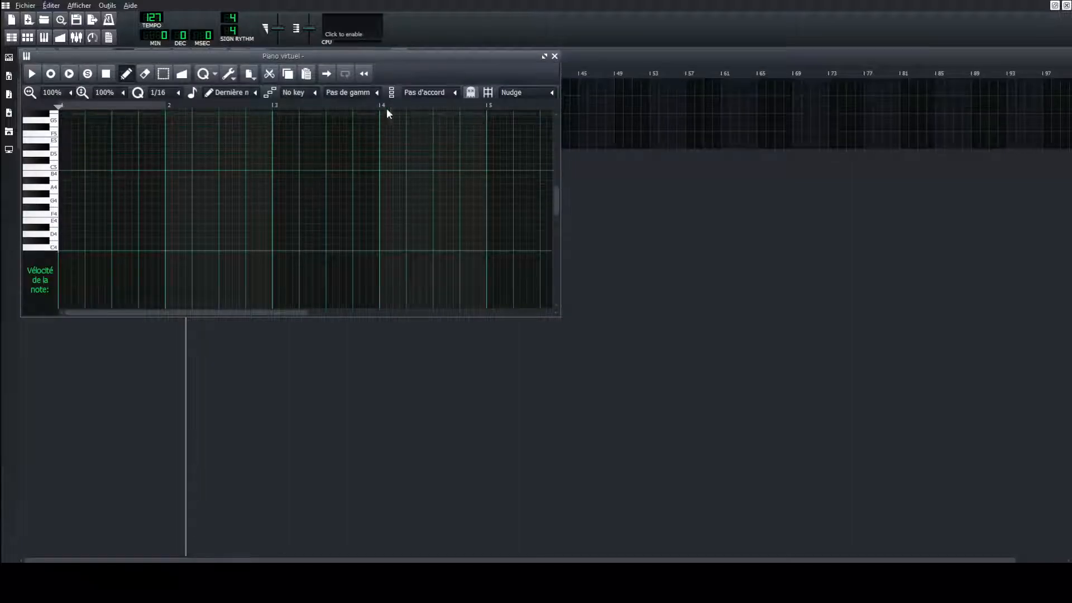
{"action": "left_click", "coordinate": [544, 56]}
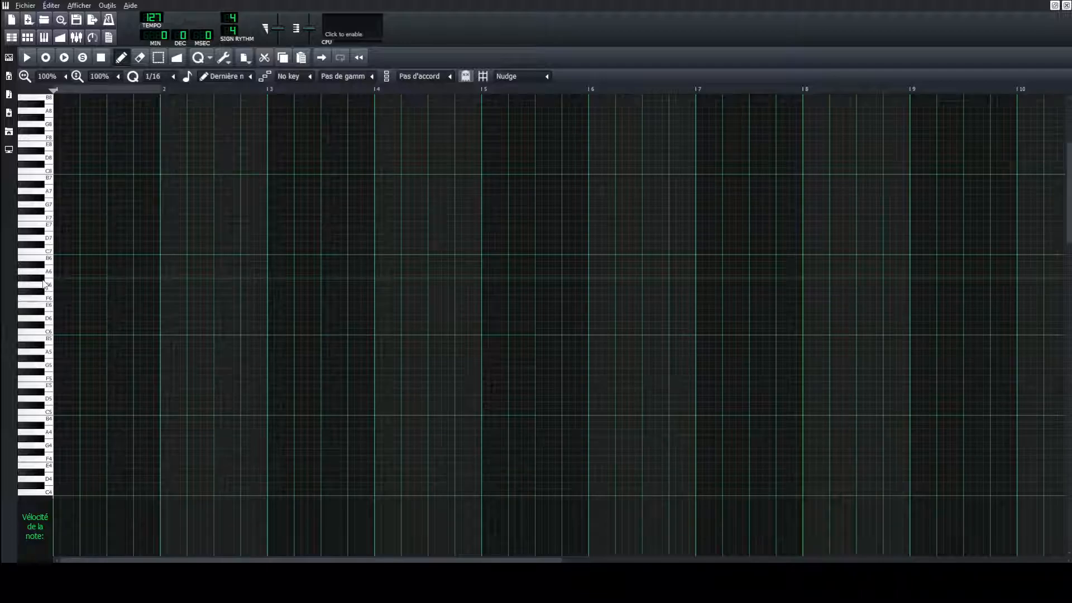
Place a one-beat B6 note on the third beat of bar 1 and return to the song editor.
{"action": "left_click", "coordinate": [100, 258]}
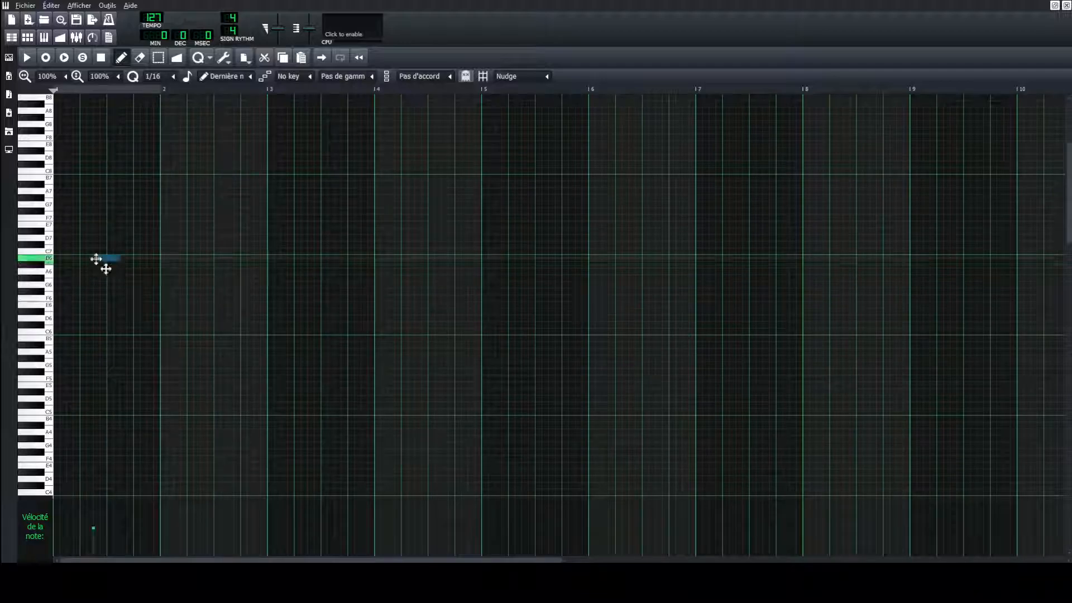
{"action": "left_click_drag", "start_coordinate": [104, 260], "coordinate": [125, 268]}
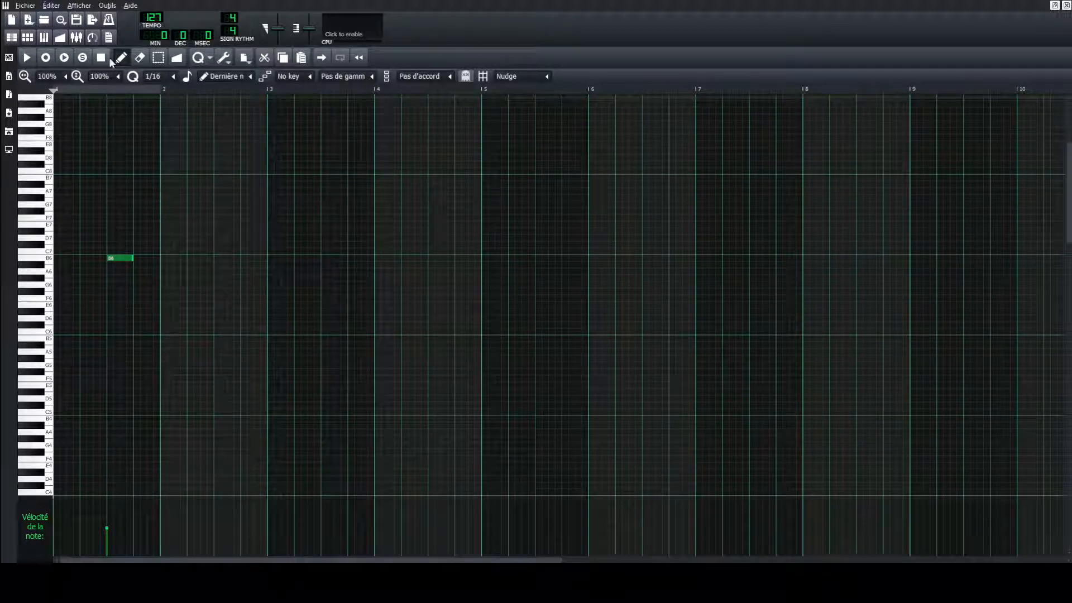
{"action": "left_click", "coordinate": [1066, 5]}
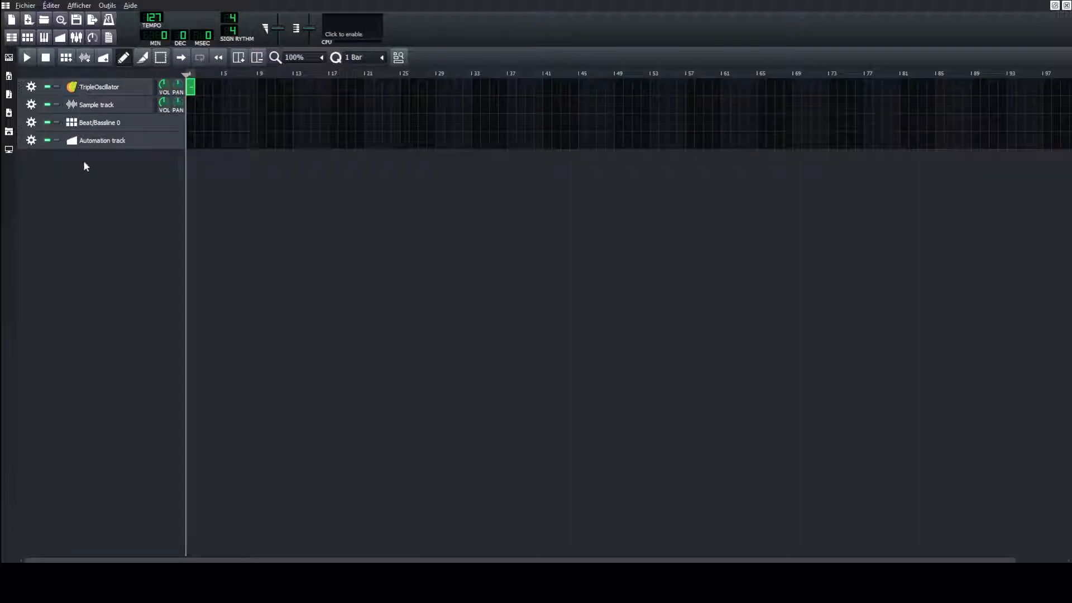
Add a beat/bassline track and a sample track, and check the new beat/bassline in its editor.
{"action": "left_click", "coordinate": [66, 58]}
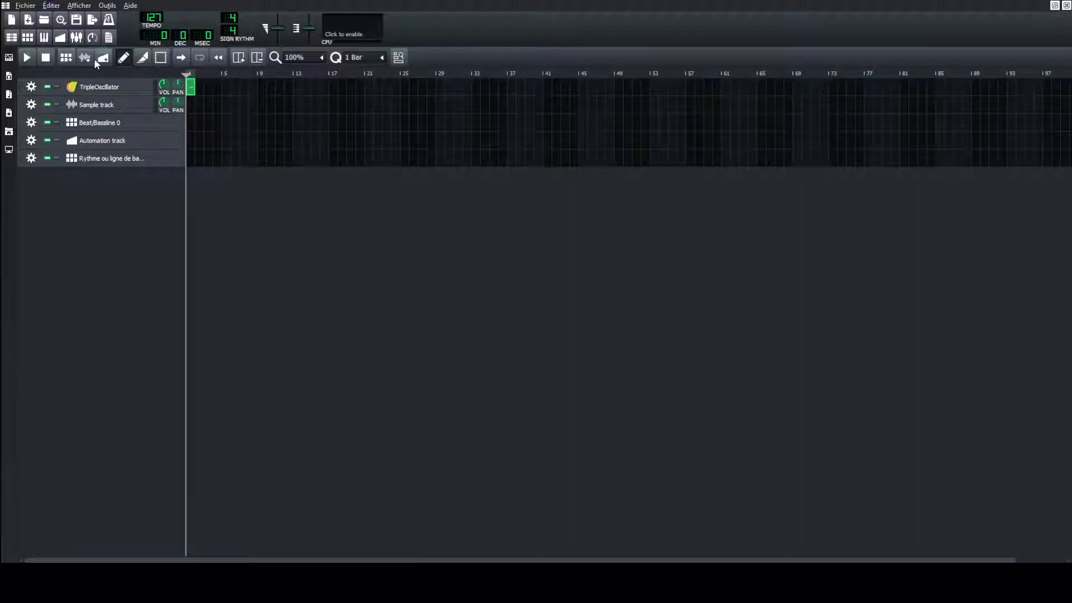
{"action": "left_click", "coordinate": [85, 58]}
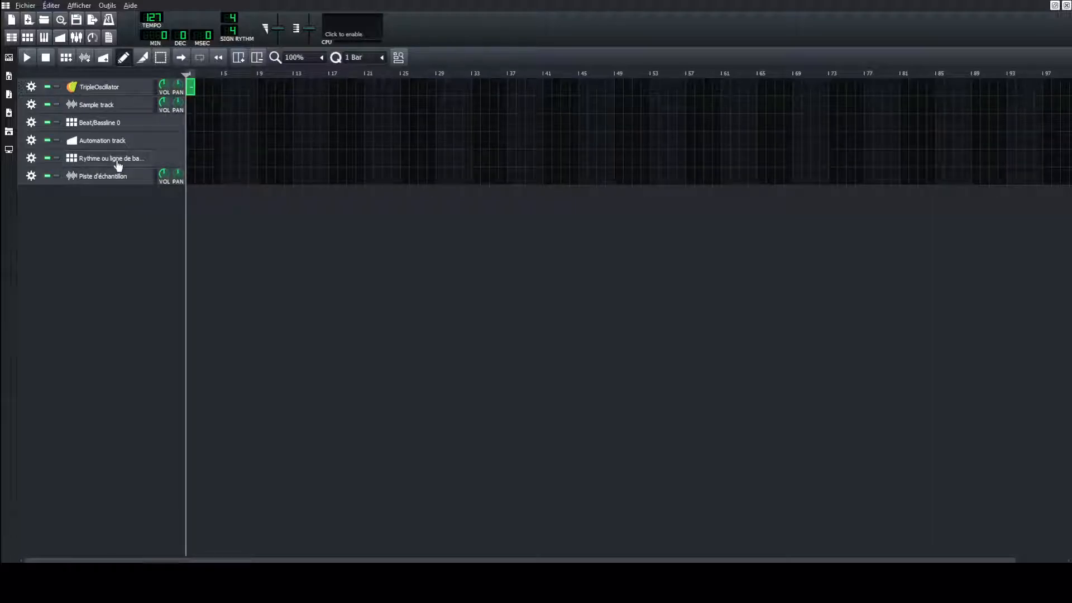
{"action": "left_click", "coordinate": [118, 166]}
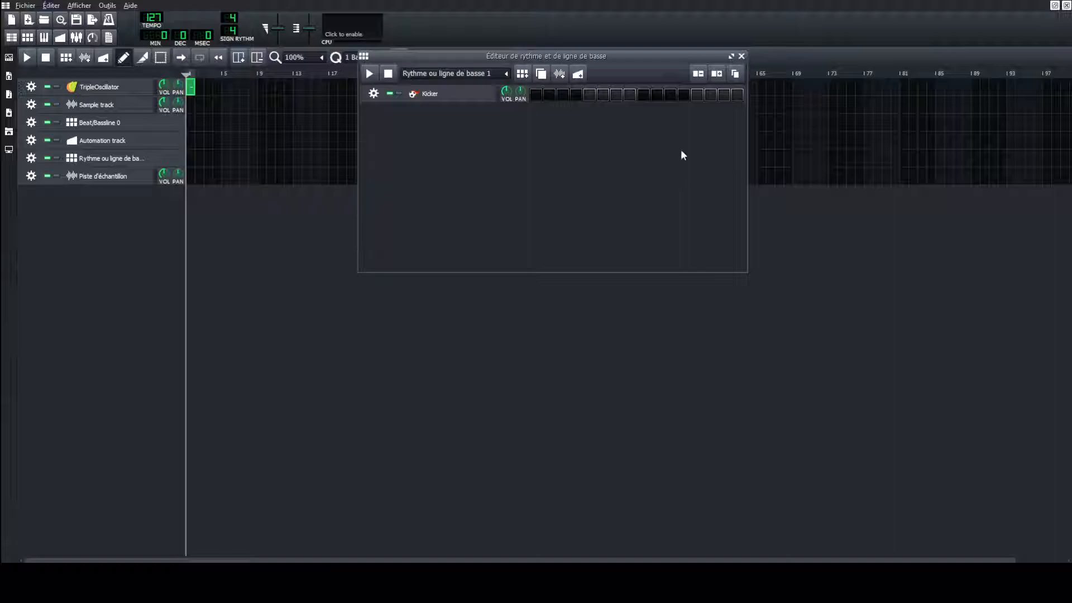
{"action": "left_click", "coordinate": [741, 57]}
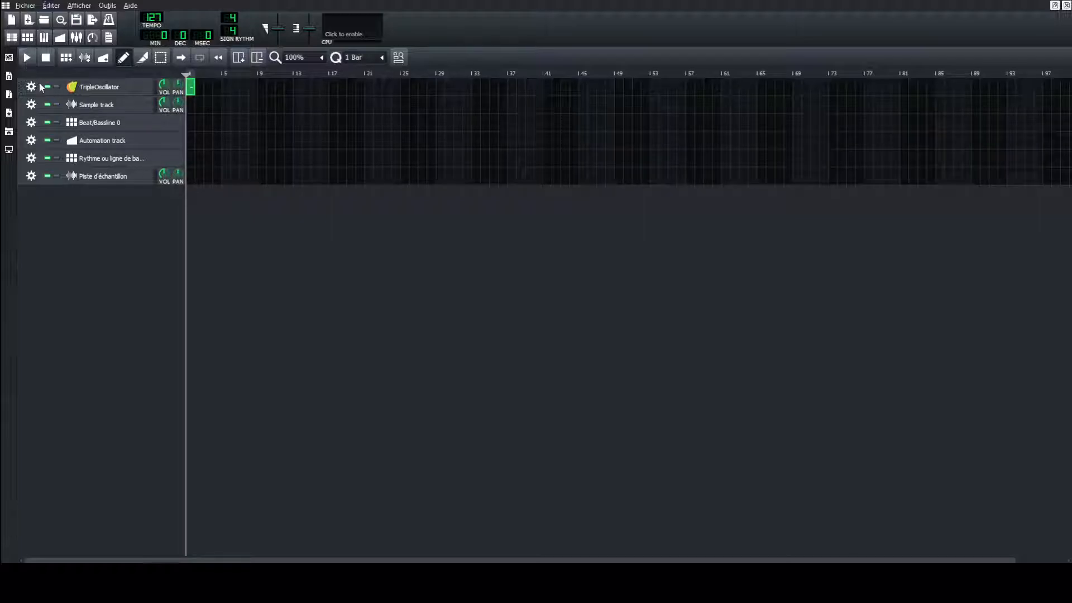
Add a BitInvader instrument track from the instrument plugins and view its settings window.
{"action": "left_click", "coordinate": [9, 58]}
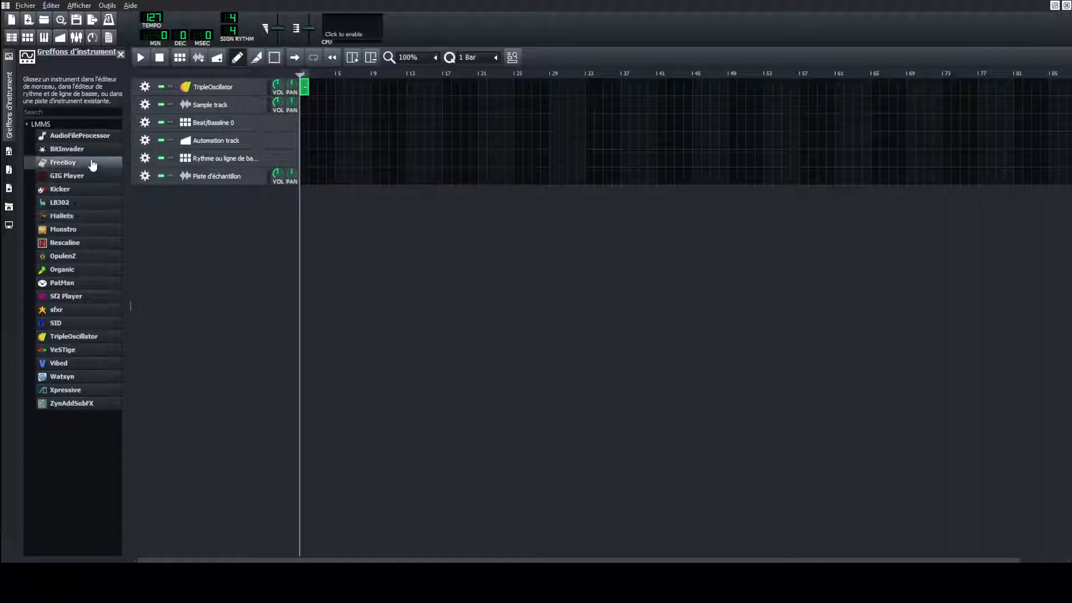
{"action": "left_click_drag", "start_coordinate": [82, 150], "coordinate": [217, 196]}
{"action": "left_click", "coordinate": [210, 199]}
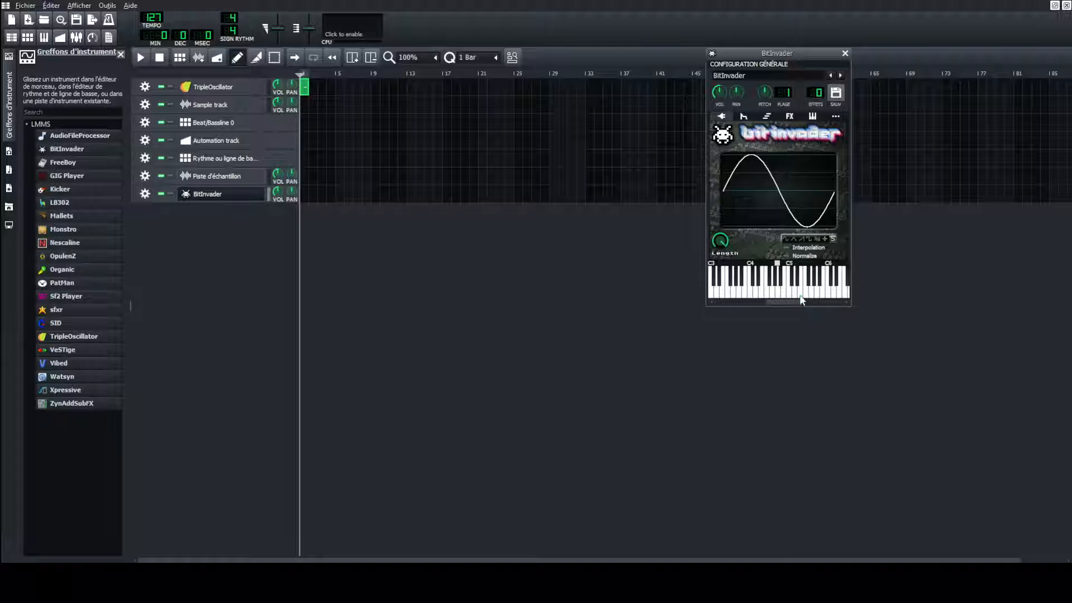
{"action": "left_click", "coordinate": [844, 54]}
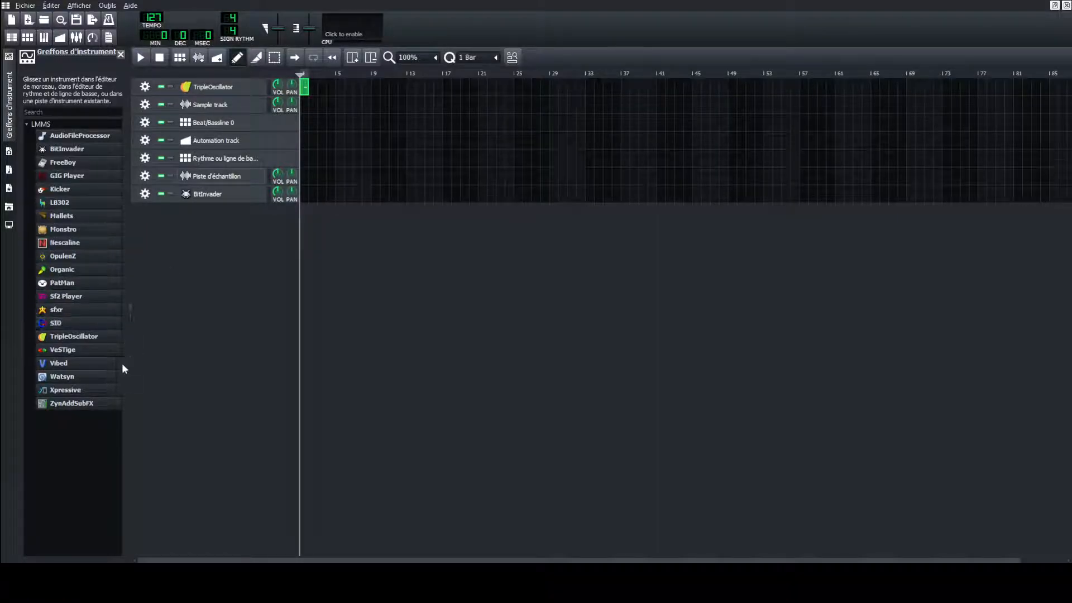
Add a ZynAddSubFX instrument track and audition a few notes in its window.
{"action": "left_click_drag", "start_coordinate": [88, 403], "coordinate": [233, 351]}
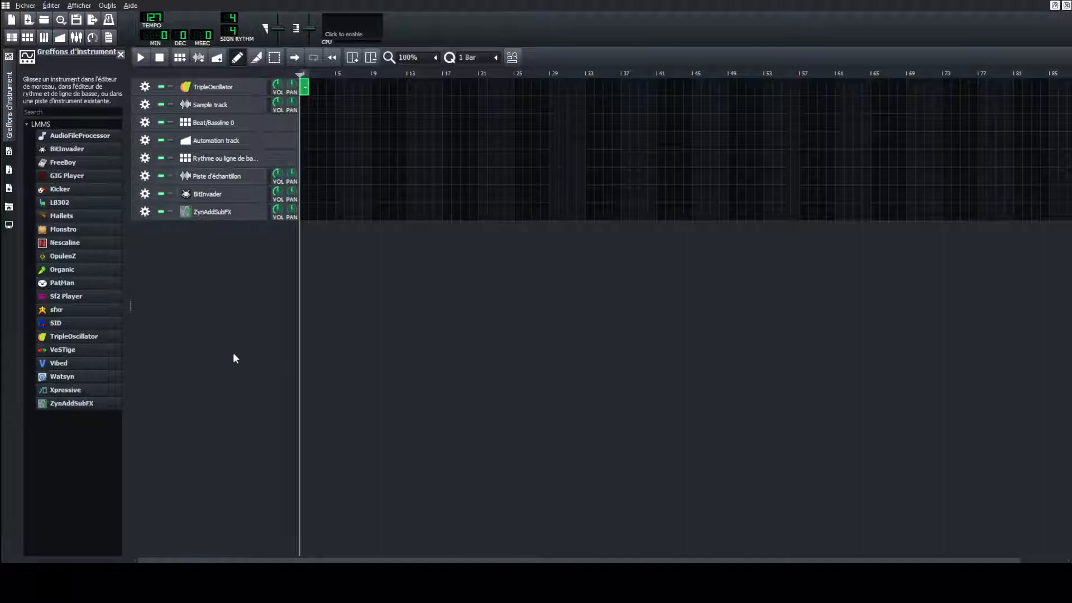
{"action": "left_click", "coordinate": [215, 211]}
{"action": "left_click", "coordinate": [773, 292]}
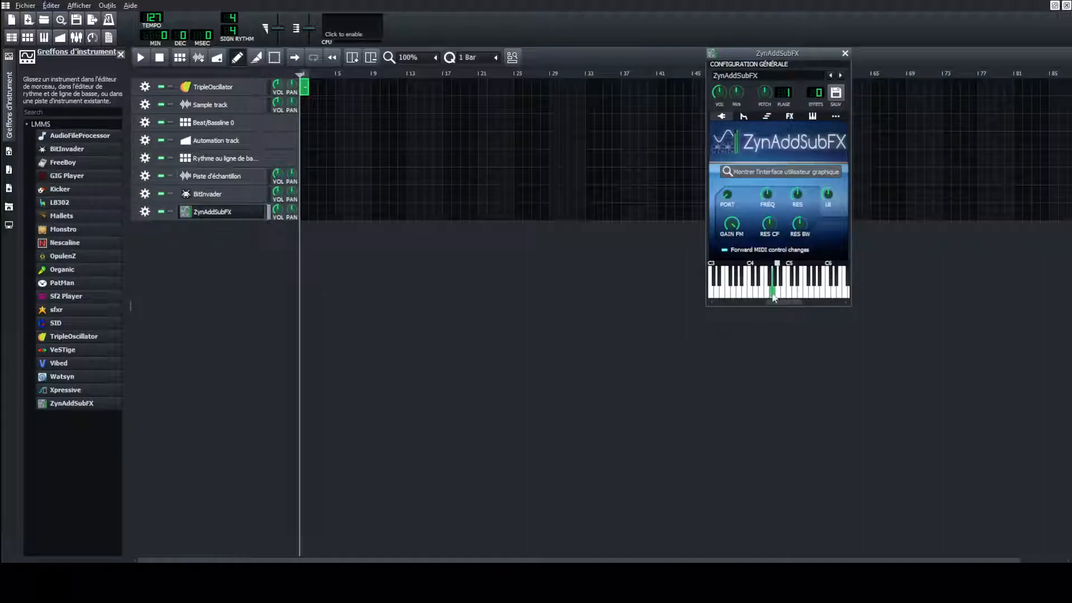
{"action": "left_click", "coordinate": [802, 292]}
{"action": "left_click", "coordinate": [845, 54]}
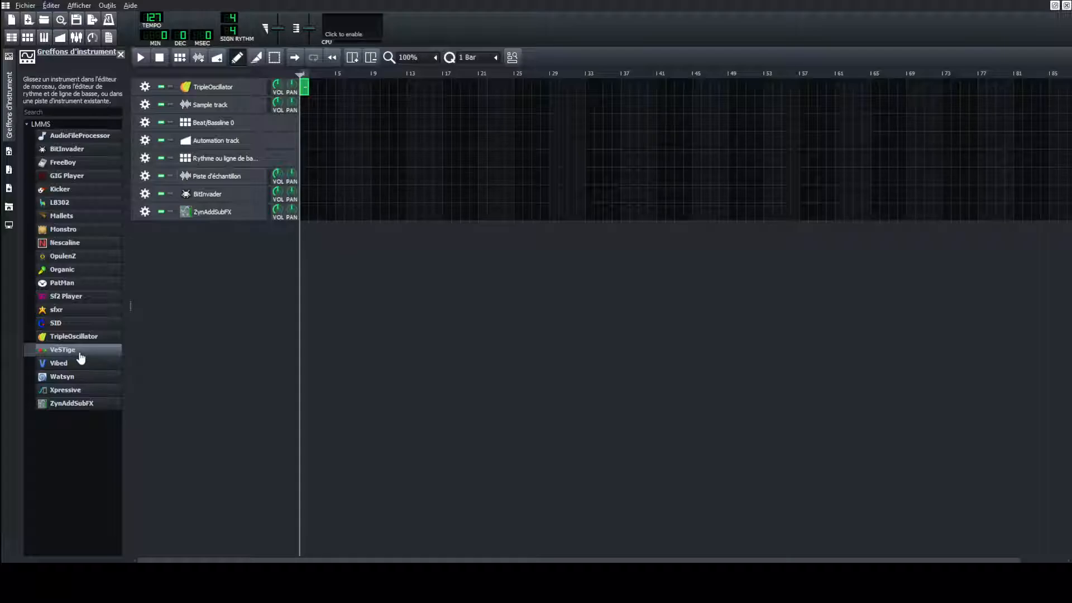
Add a VeSTige instrument track and load the Helm VST plugin into it.
{"action": "left_click_drag", "start_coordinate": [81, 357], "coordinate": [249, 344]}
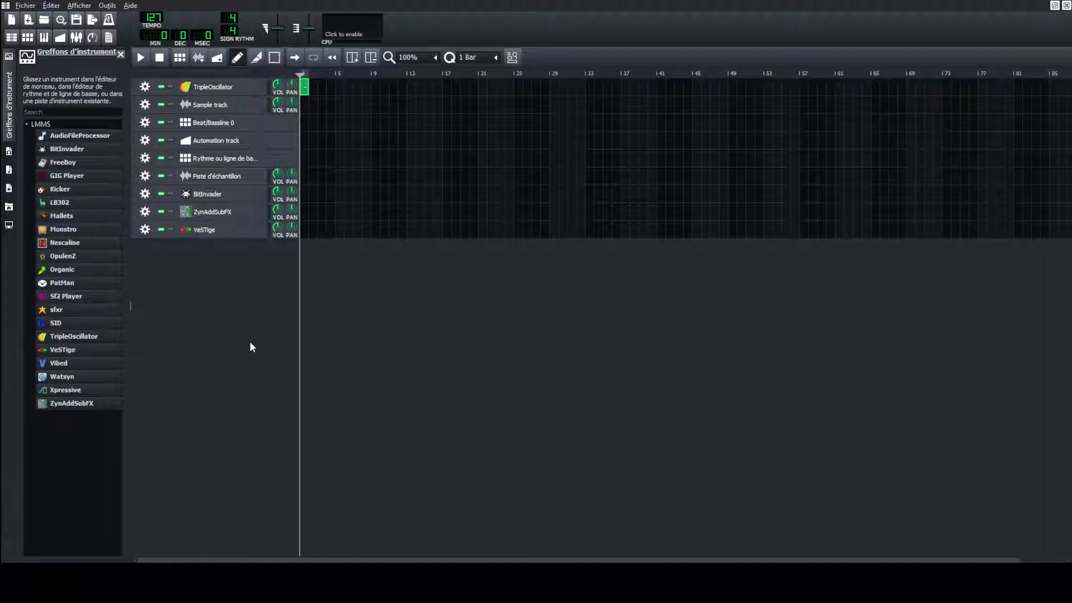
{"action": "left_click", "coordinate": [204, 231]}
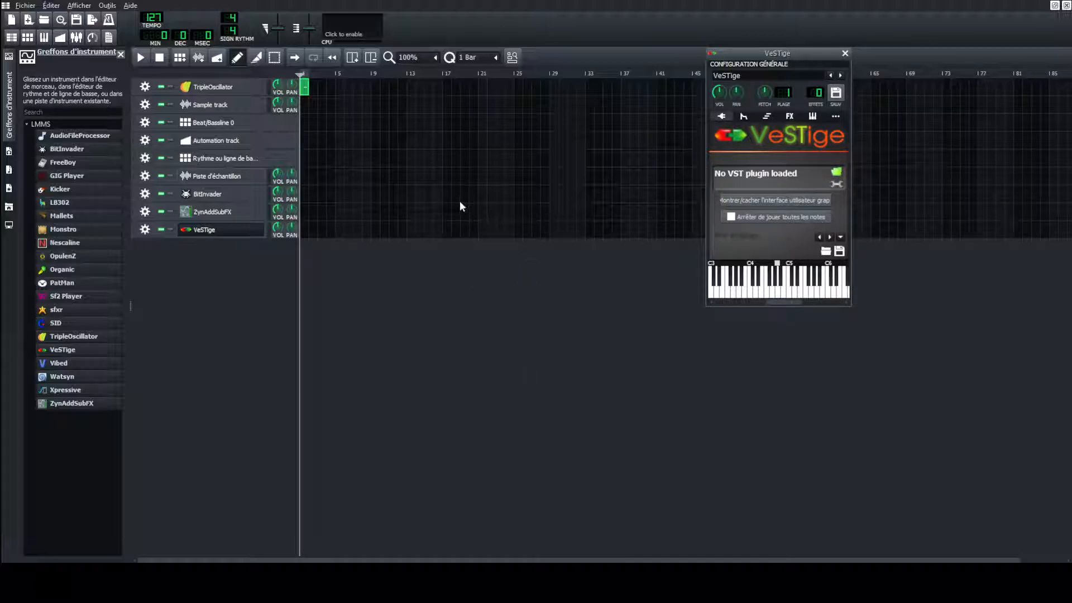
{"action": "left_click", "coordinate": [703, 364]}
{"action": "left_click_drag", "start_coordinate": [797, 144], "coordinate": [617, 42]}
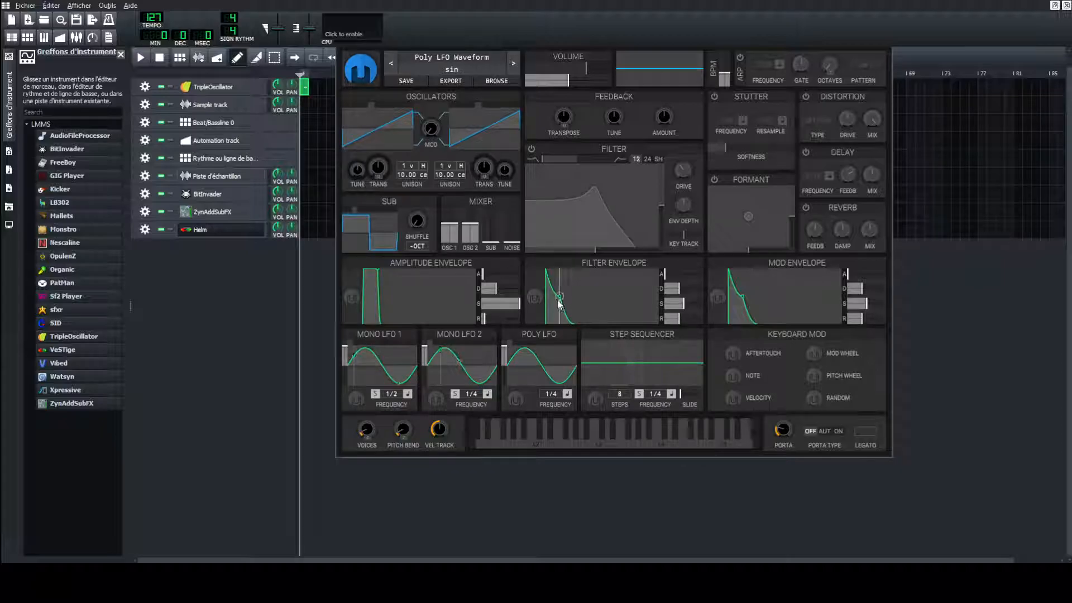
Load the SFX factory preset "COA Satan in Your Headphones 2" in Helm after trying out its filter envelope.
{"action": "left_click_drag", "start_coordinate": [559, 298], "coordinate": [583, 289]}
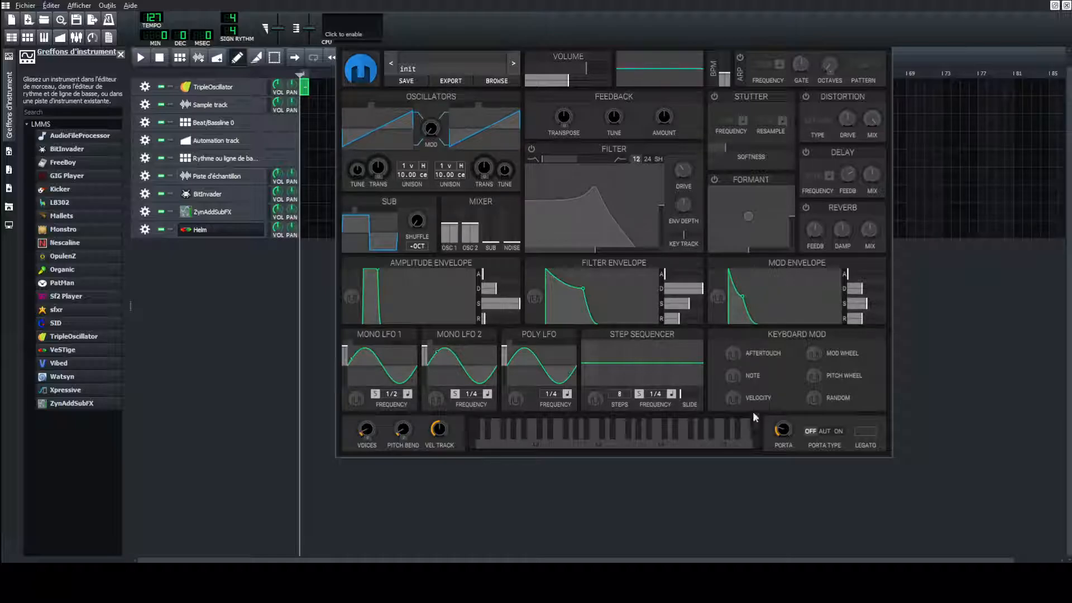
{"action": "left_click", "coordinate": [451, 65]}
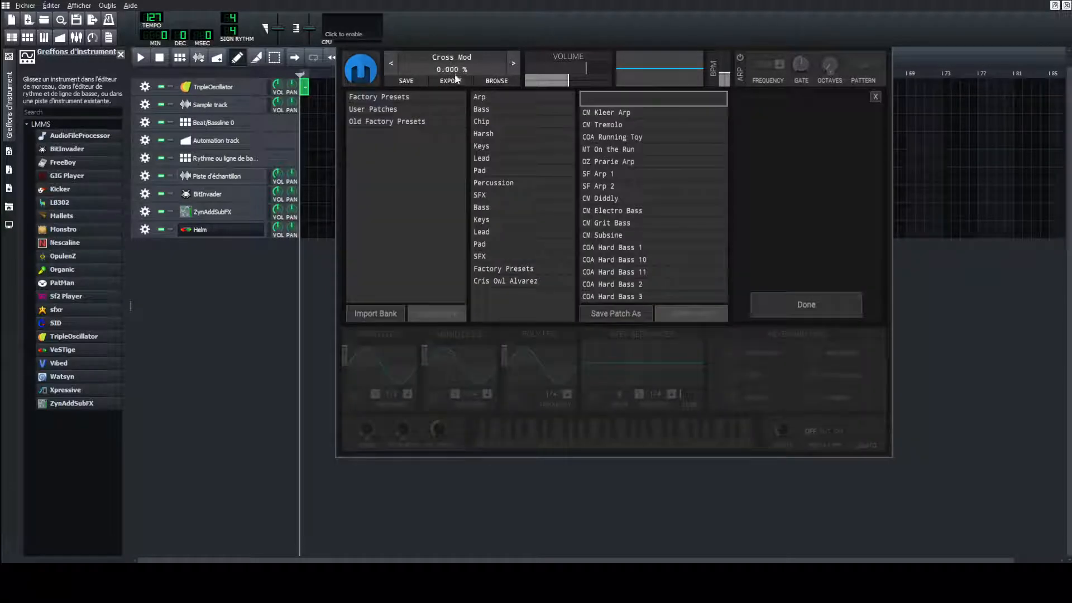
{"action": "left_click", "coordinate": [480, 170]}
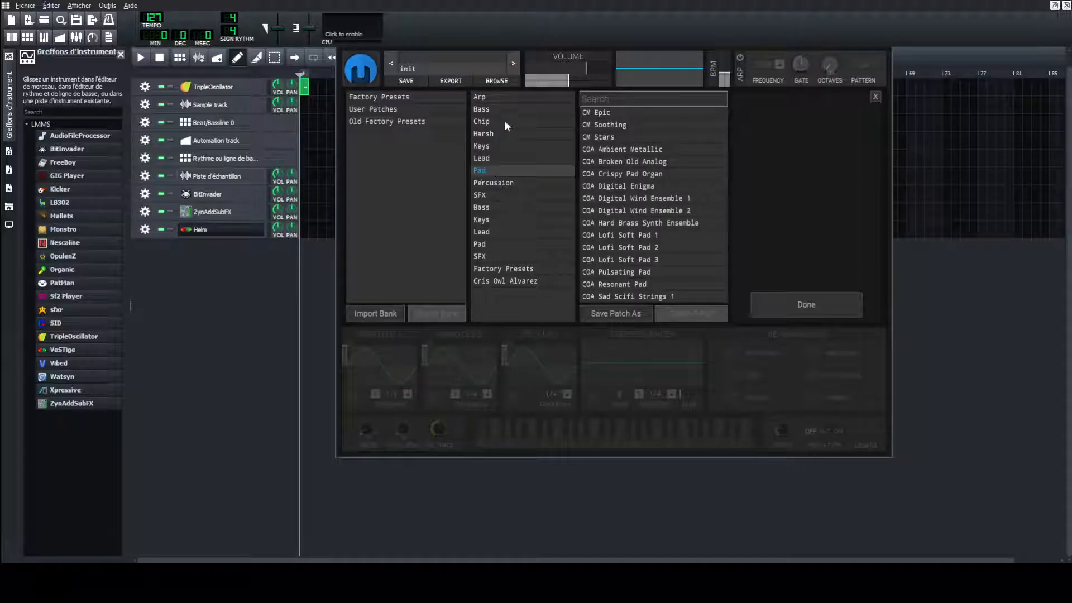
{"action": "left_click", "coordinate": [501, 145]}
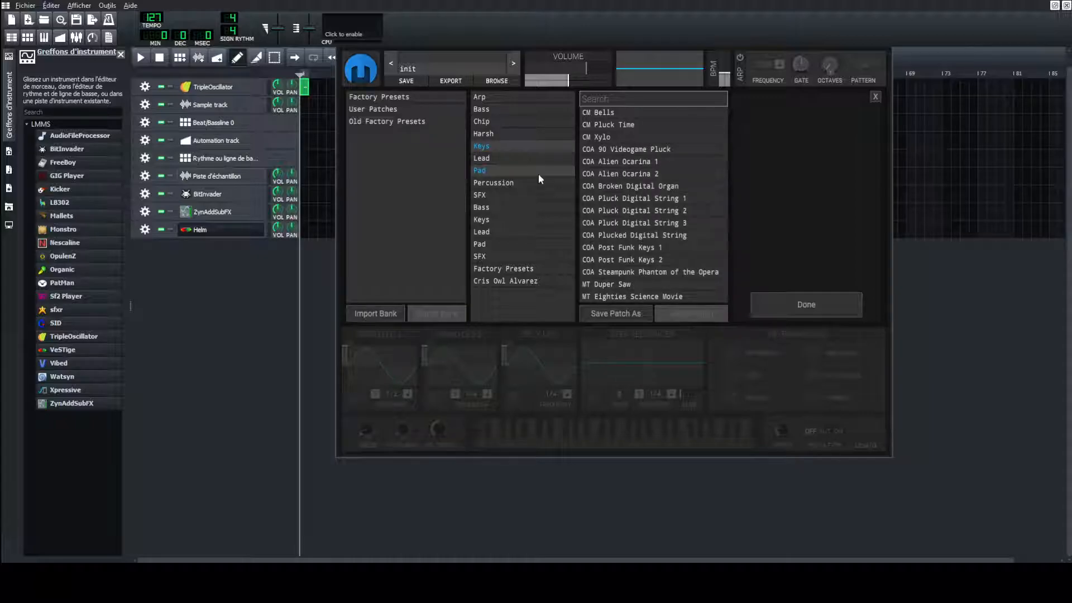
{"action": "left_click", "coordinate": [522, 145]}
{"action": "left_click", "coordinate": [499, 170]}
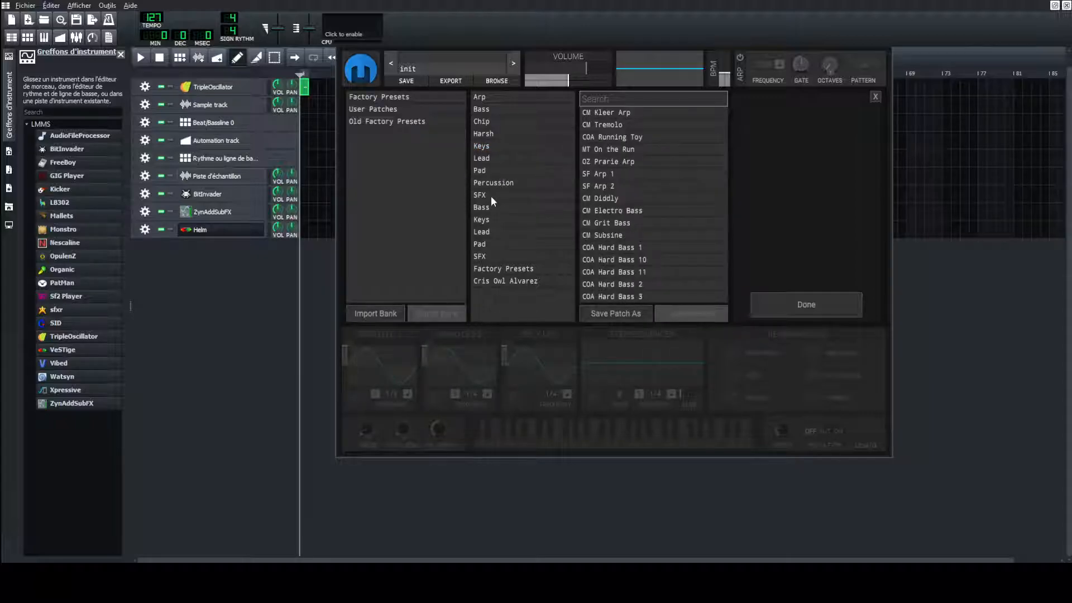
{"action": "left_click", "coordinate": [490, 196]}
{"action": "left_click", "coordinate": [641, 247]}
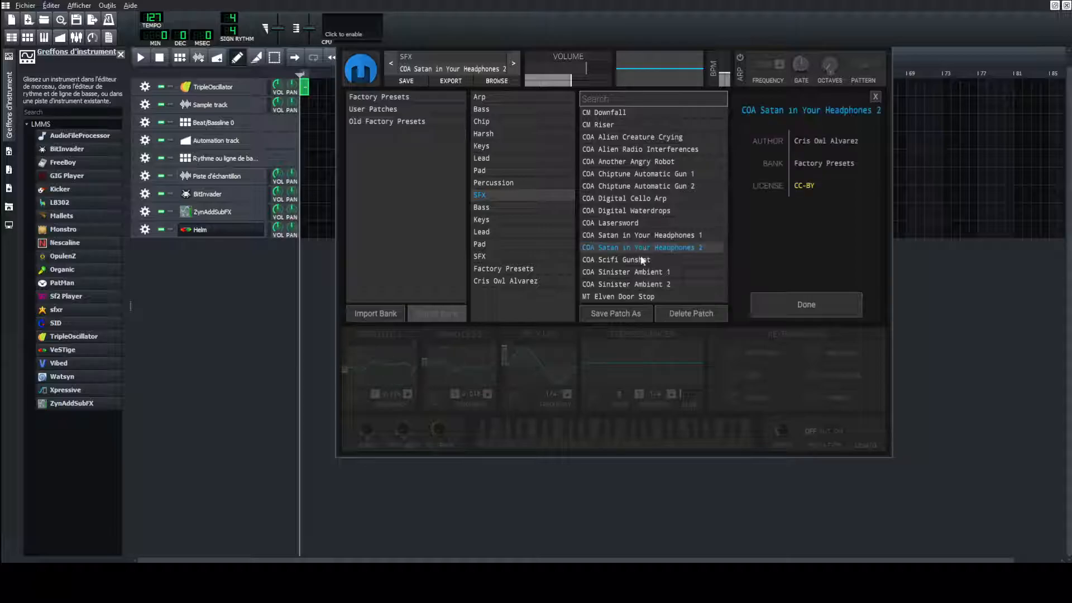
{"action": "left_click", "coordinate": [809, 303]}
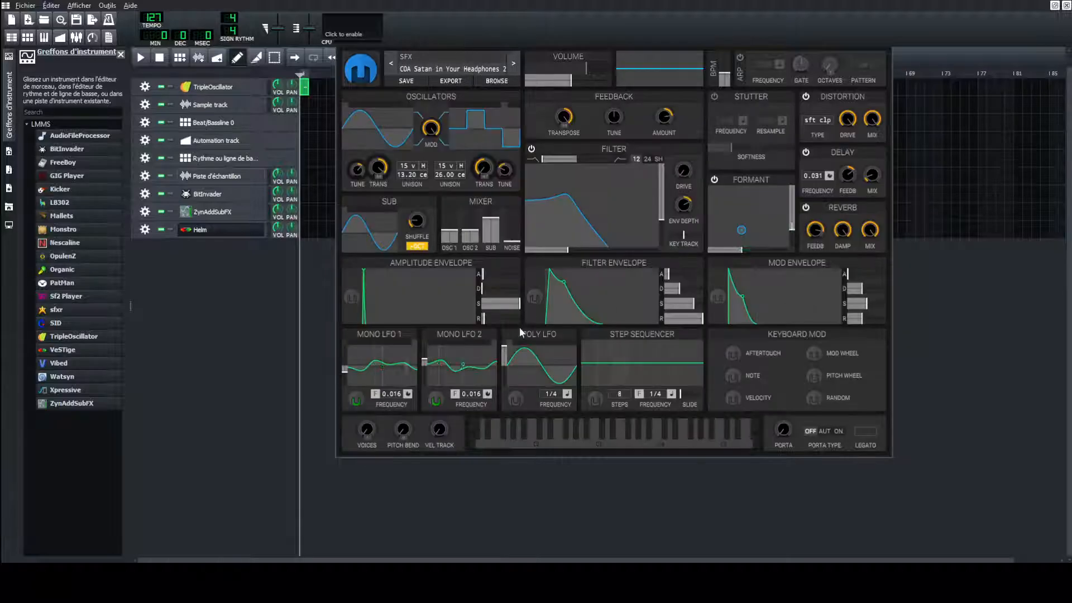
Audition the loaded Helm preset by playing several notes on its keyboard.
{"action": "left_click", "coordinate": [598, 443]}
{"action": "left_click", "coordinate": [678, 444]}
{"action": "left_click", "coordinate": [724, 442]}
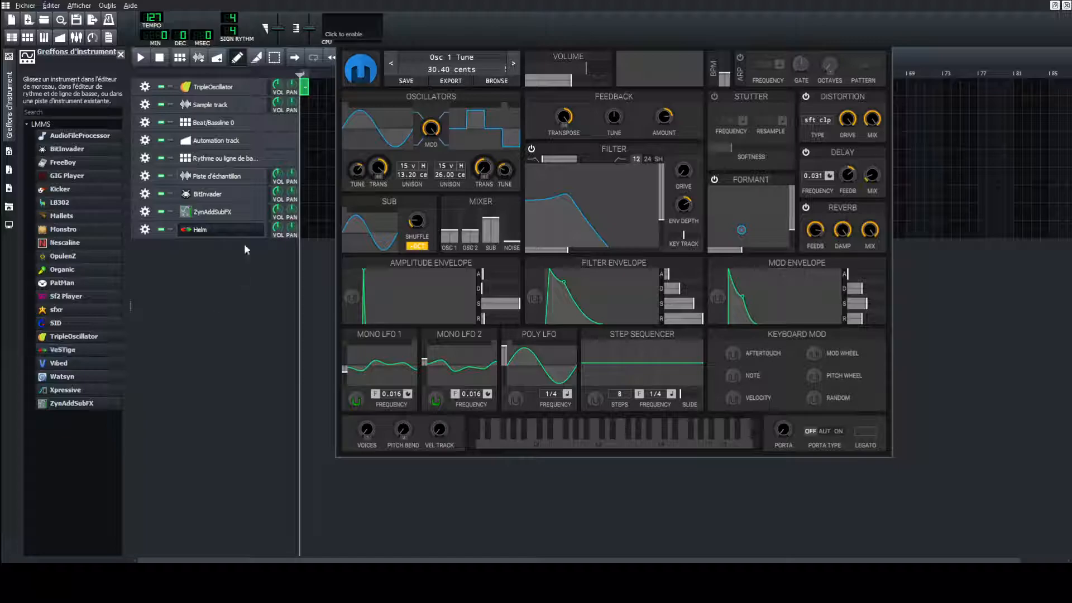
Open the Socceroos demo project from the demos folder and play a short passage of it.
{"action": "left_click", "coordinate": [10, 151]}
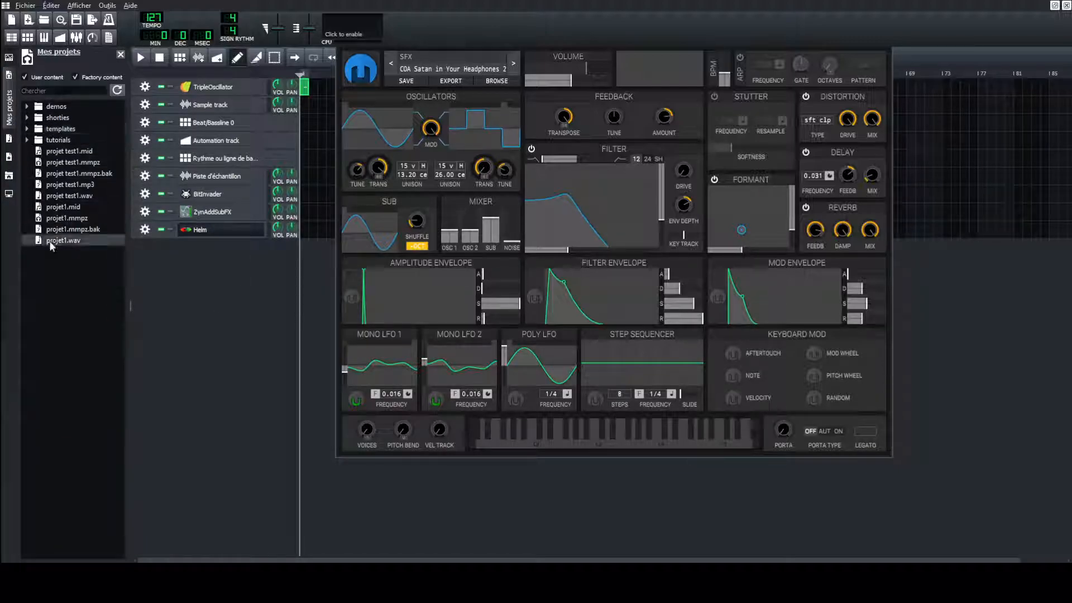
{"action": "left_click", "coordinate": [27, 140]}
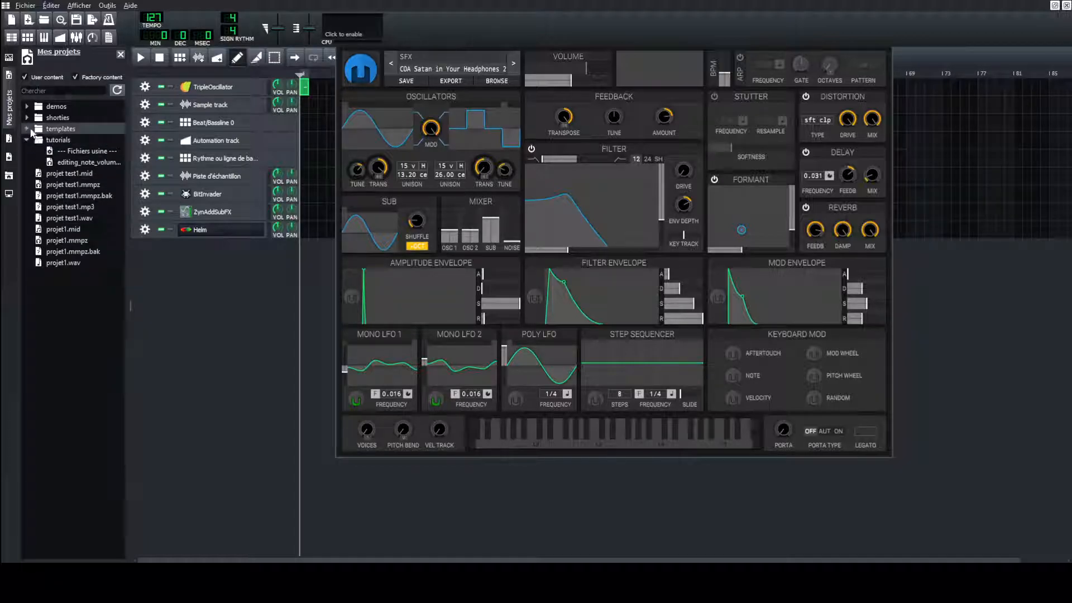
{"action": "left_click", "coordinate": [27, 107]}
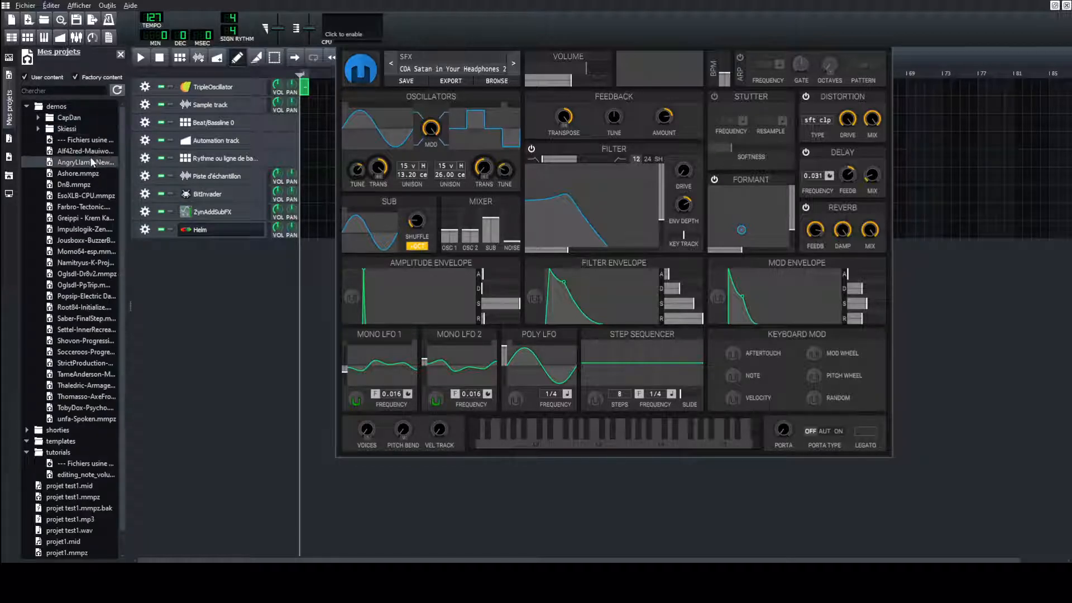
{"action": "left_click", "coordinate": [106, 353]}
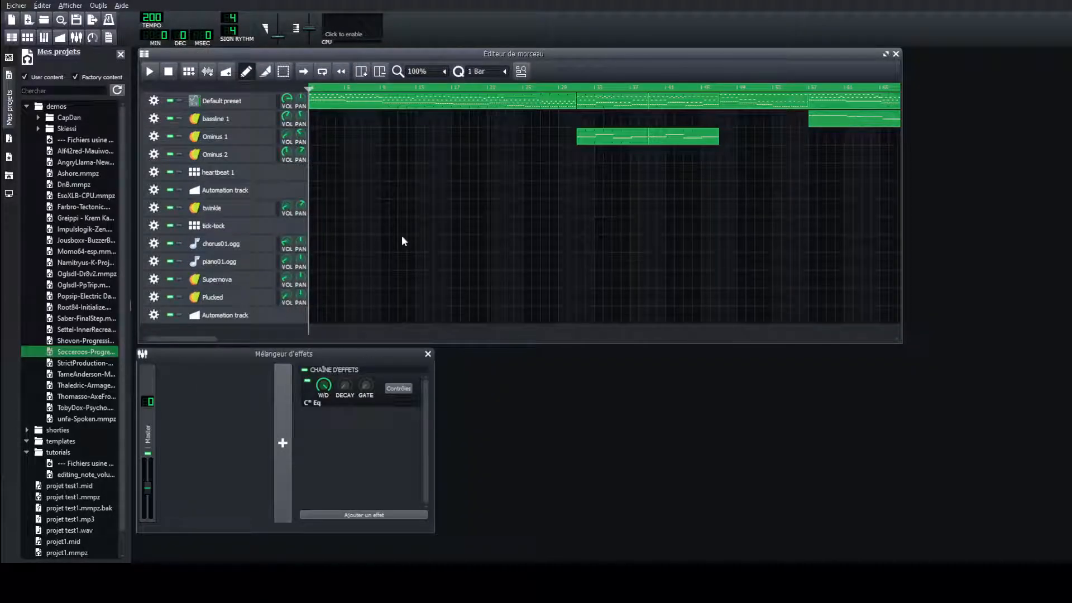
{"action": "key", "text": "space"}
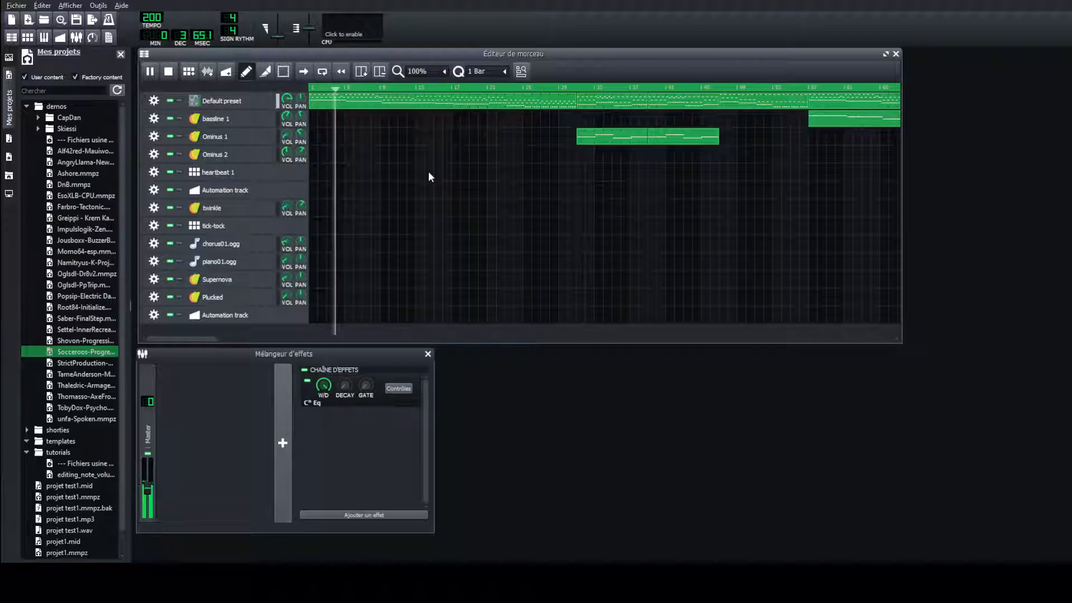
{"action": "key", "text": "space"}
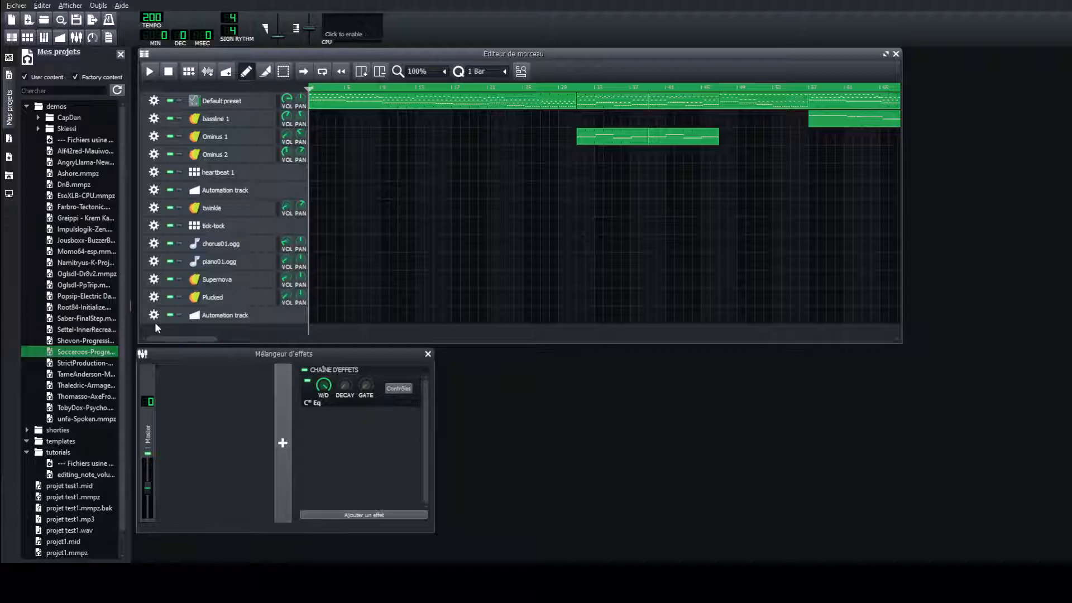
Audition the horror_bass01.ogg and rave_bass04.ogg samples in the basses folder.
{"action": "left_click", "coordinate": [10, 147]}
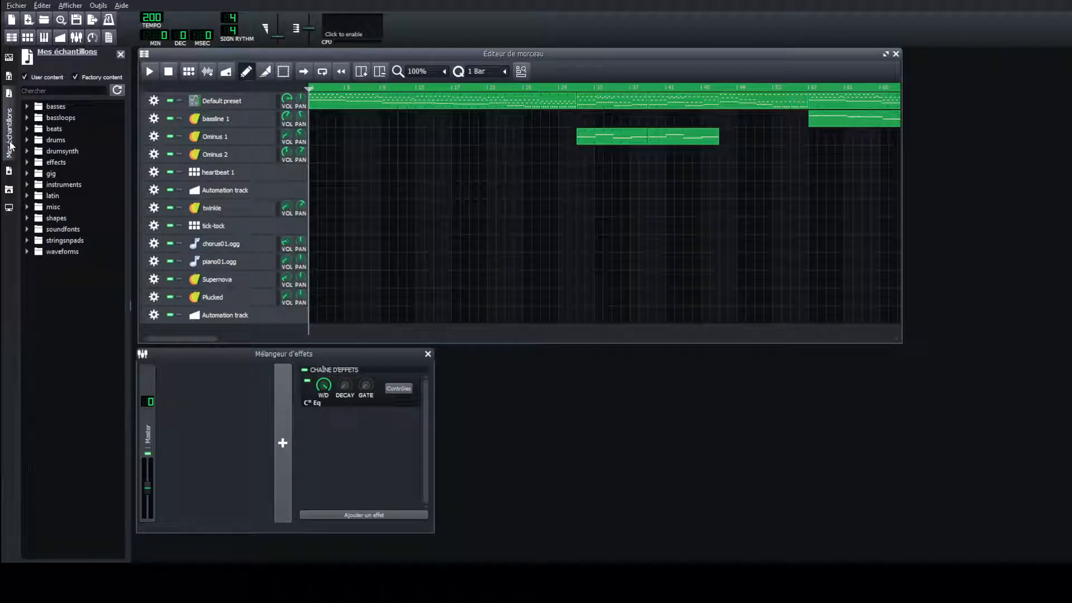
{"action": "left_click", "coordinate": [27, 107]}
{"action": "left_click", "coordinate": [79, 196]}
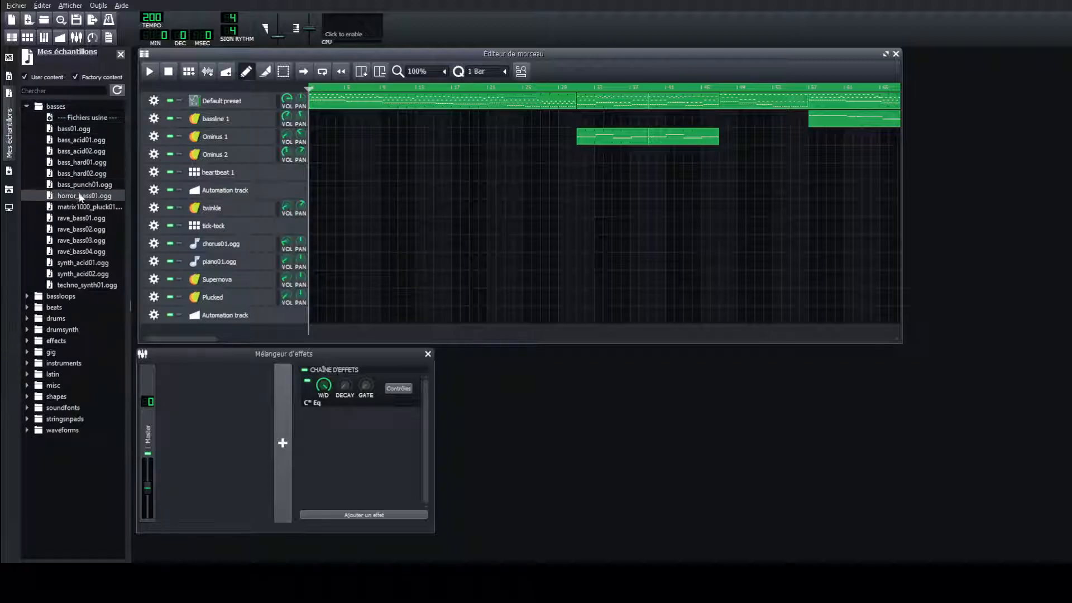
{"action": "left_click", "coordinate": [98, 250]}
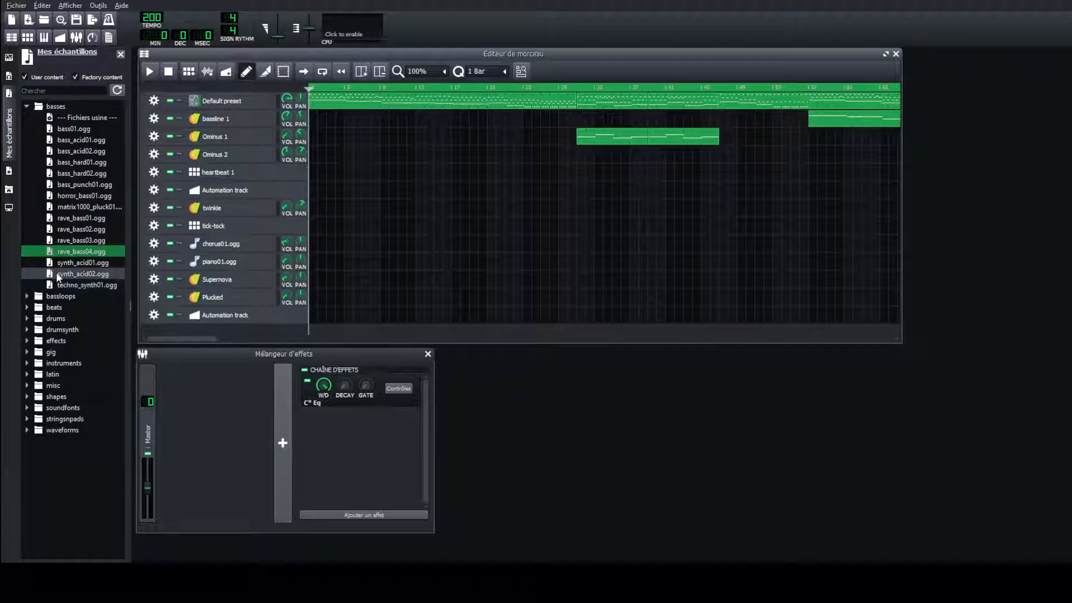
Add synth_acid02.ogg from the basses folder as a new song track, play notes on its keyboard and close its instrument window.
{"action": "left_click_drag", "start_coordinate": [56, 273], "coordinate": [237, 335]}
{"action": "left_click", "coordinate": [249, 332]}
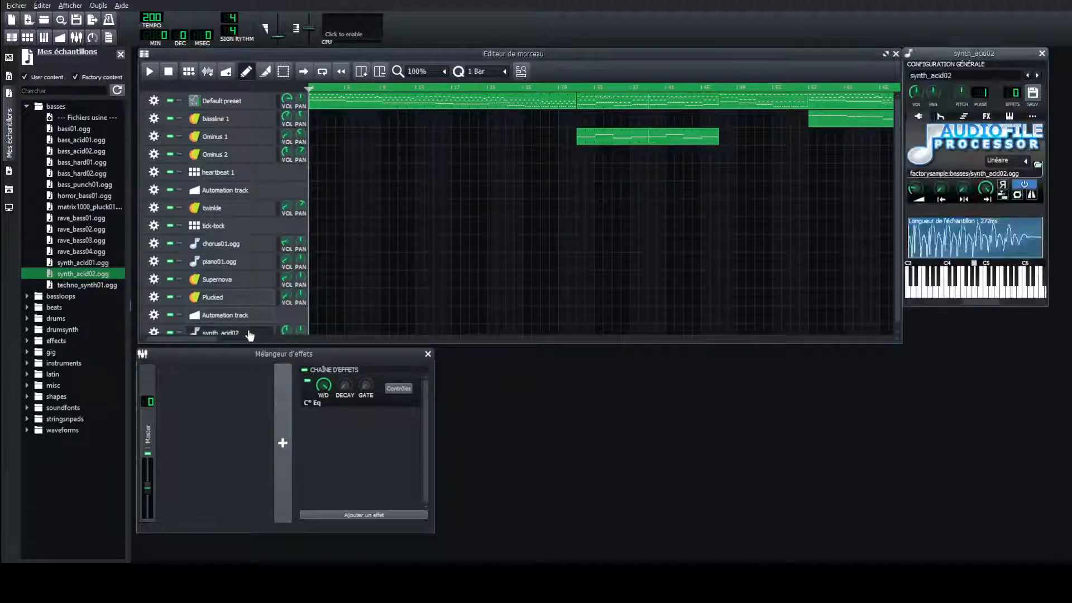
{"action": "left_click_drag", "start_coordinate": [959, 294], "coordinate": [999, 291]}
{"action": "left_click", "coordinate": [1041, 53]}
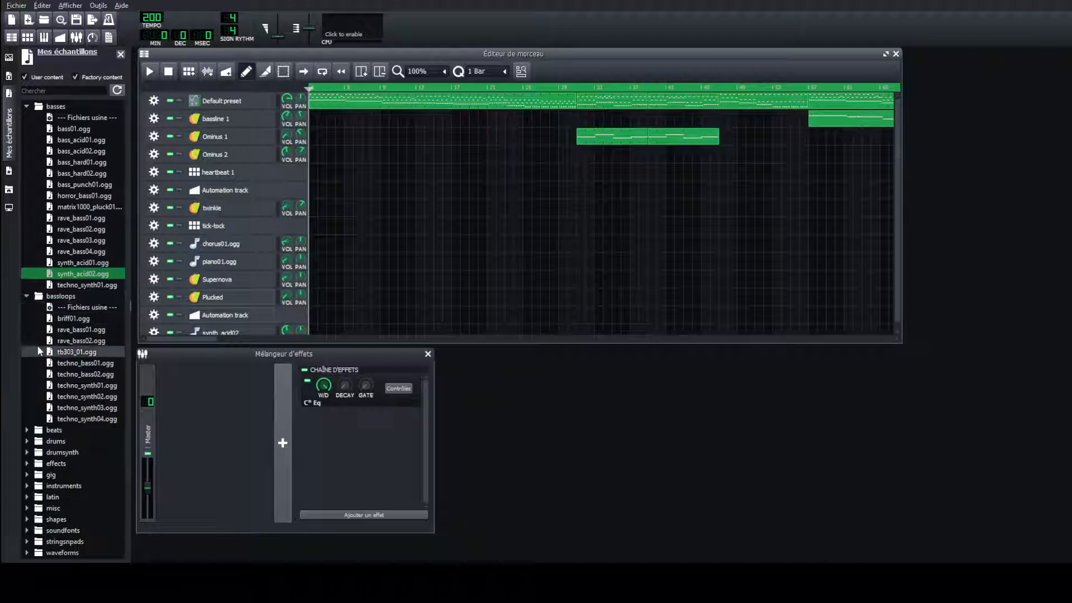
Expand the beats sample folder and audition house_loop01.ogg.
{"action": "left_click", "coordinate": [27, 429]}
{"action": "scroll", "coordinate": [34, 424], "scroll_direction": "down", "scroll_amount": 3}
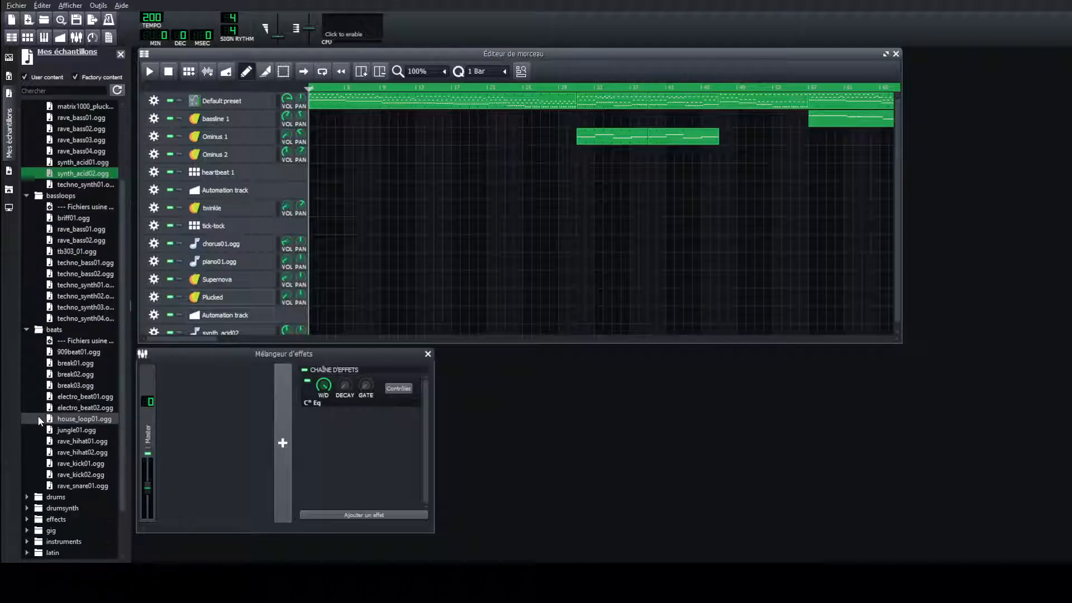
{"action": "left_click", "coordinate": [91, 419]}
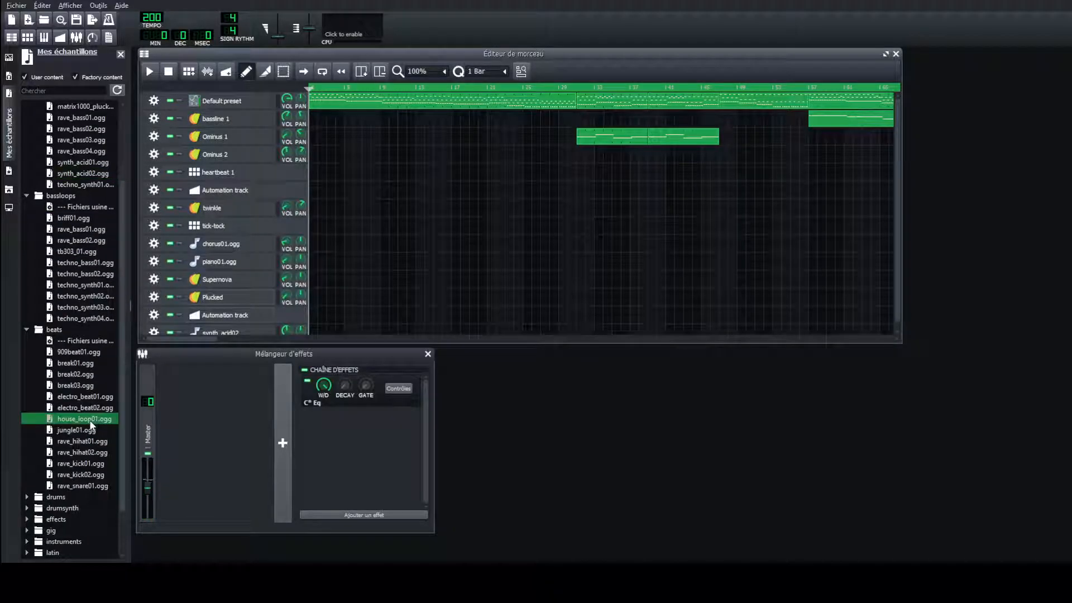
{"action": "scroll", "coordinate": [51, 441], "scroll_direction": "down", "scroll_amount": 2}
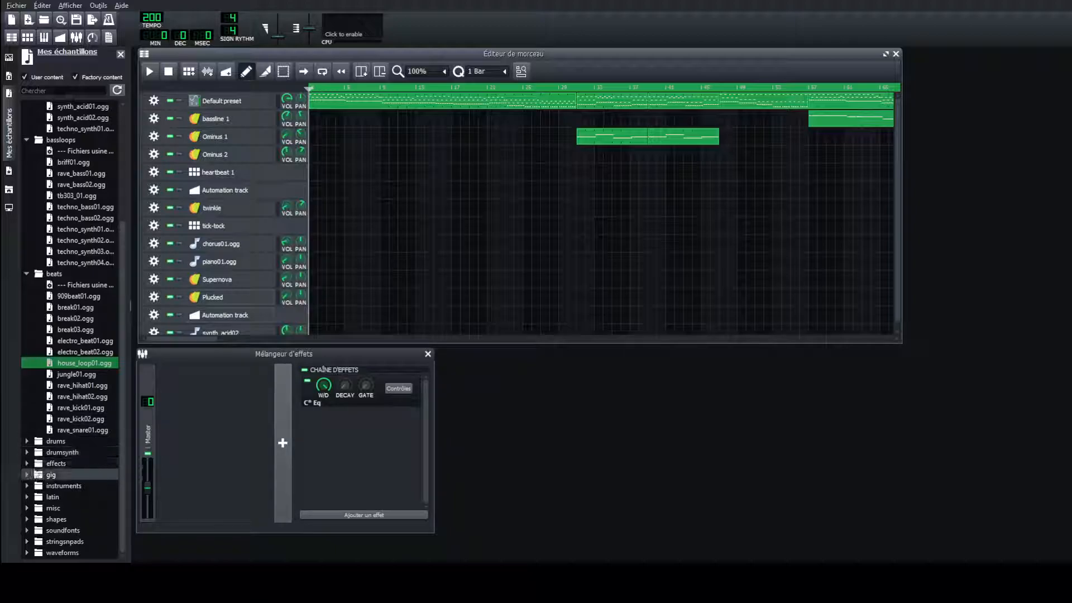
Expand the effects and drumsynth sample folders and audition warp01.ogg.
{"action": "left_click", "coordinate": [27, 464]}
{"action": "scroll", "coordinate": [31, 471], "scroll_direction": "down", "scroll_amount": 3}
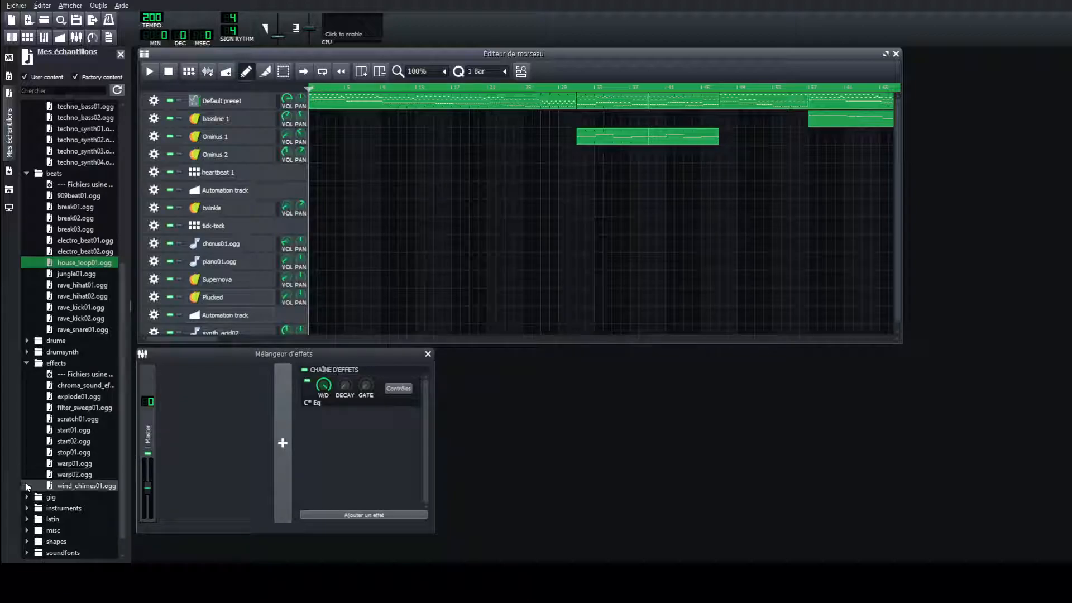
{"action": "left_click", "coordinate": [27, 352]}
{"action": "scroll", "coordinate": [25, 349], "scroll_direction": "down", "scroll_amount": 9}
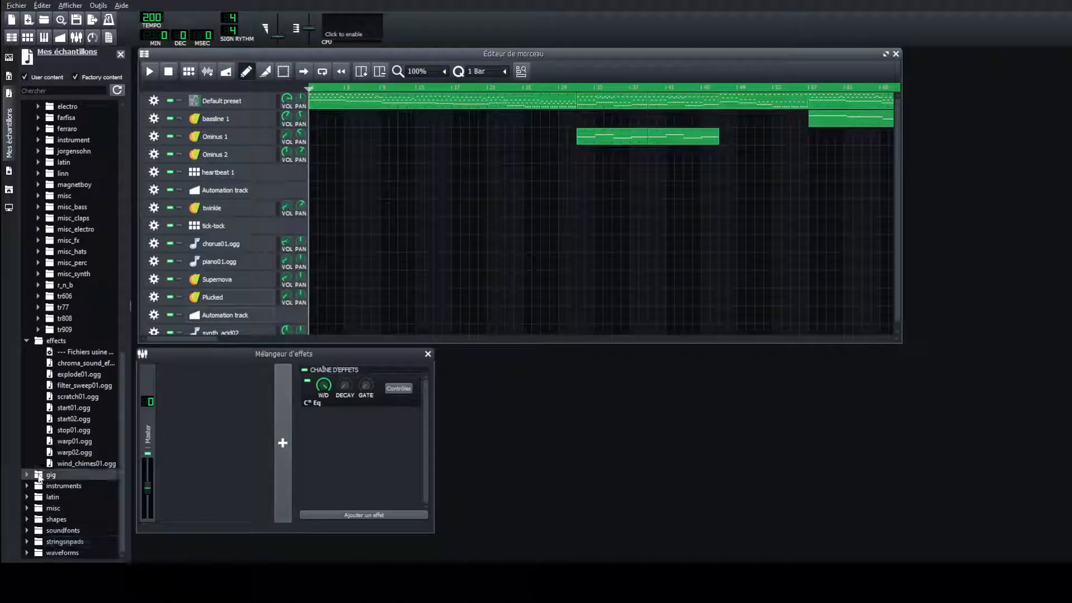
{"action": "left_click", "coordinate": [69, 441]}
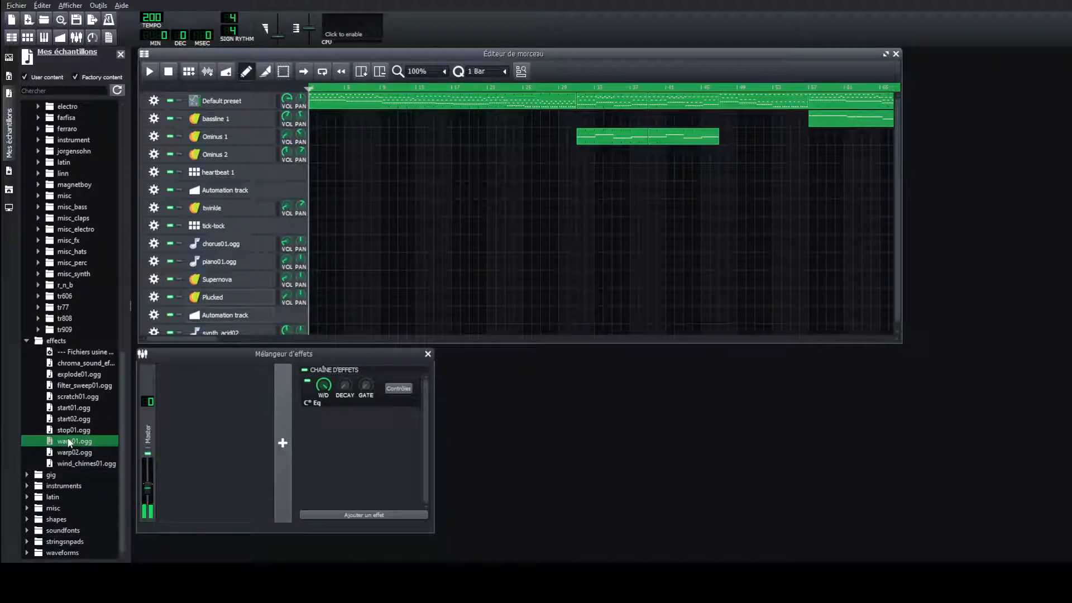
{"action": "left_click", "coordinate": [69, 442]}
Look through the browser's presets, home directory and computer sections, ending on the instrument plugins.
{"action": "left_click", "coordinate": [7, 171]}
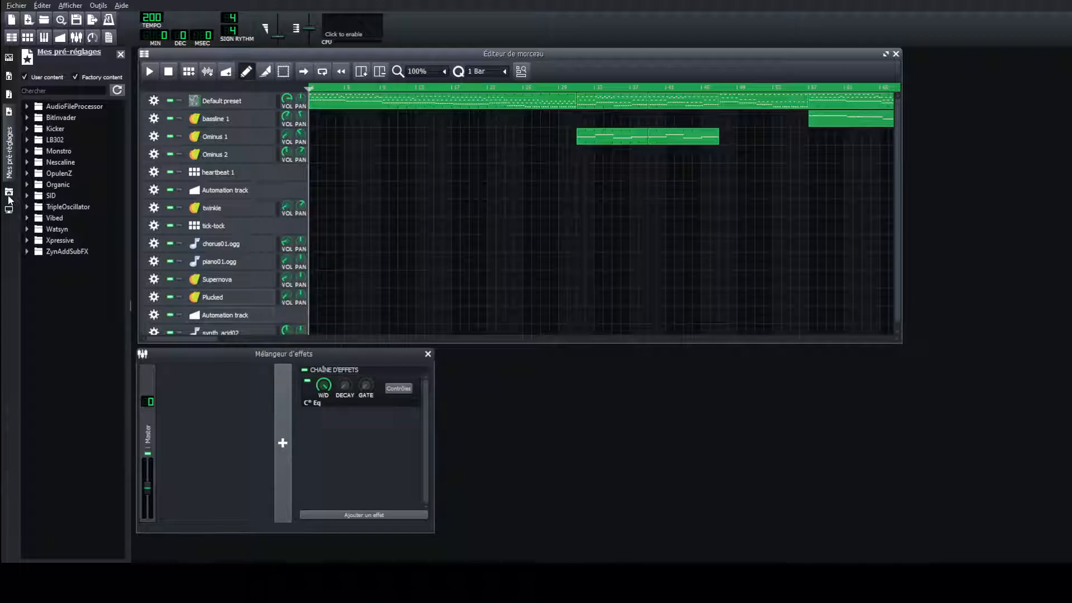
{"action": "left_click", "coordinate": [8, 194]}
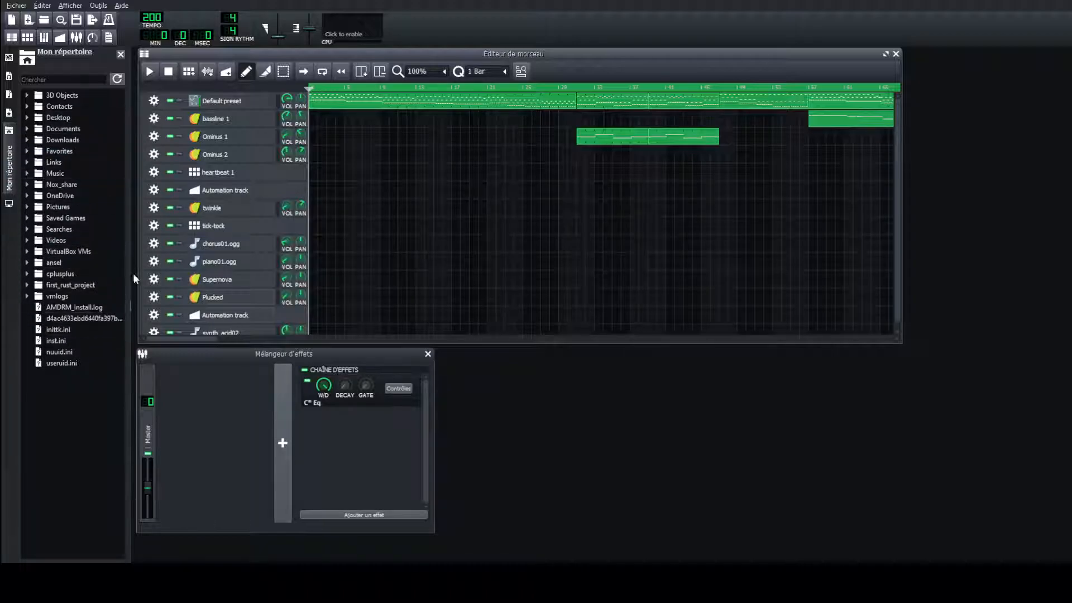
{"action": "left_click", "coordinate": [9, 204]}
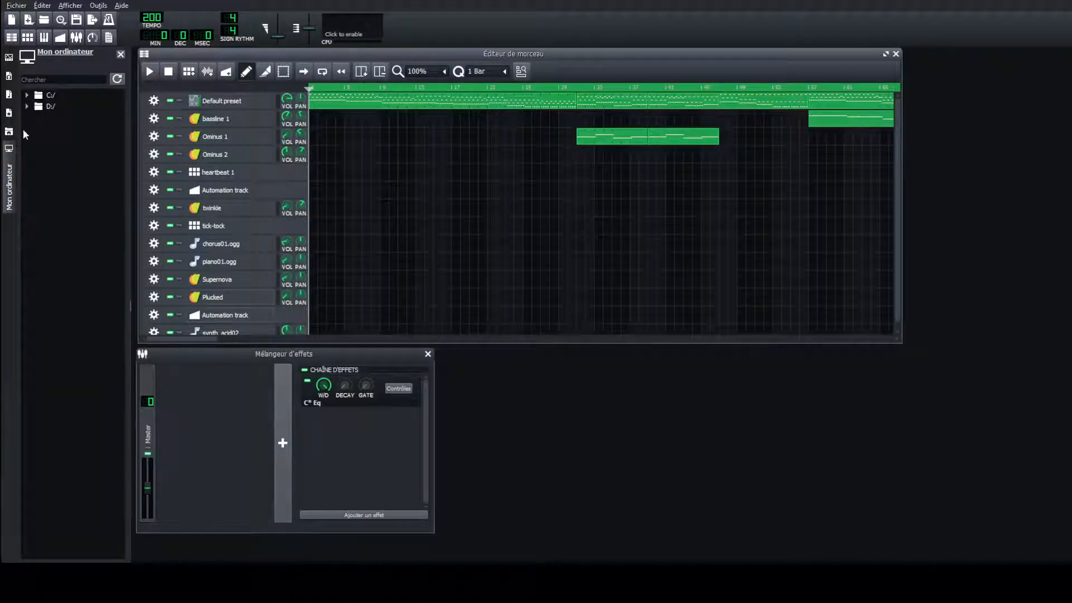
{"action": "left_click", "coordinate": [10, 57]}
Collapse the browser sidebar and display the piano roll, the beat and bassline editor and the song editor.
{"action": "left_click", "coordinate": [896, 54]}
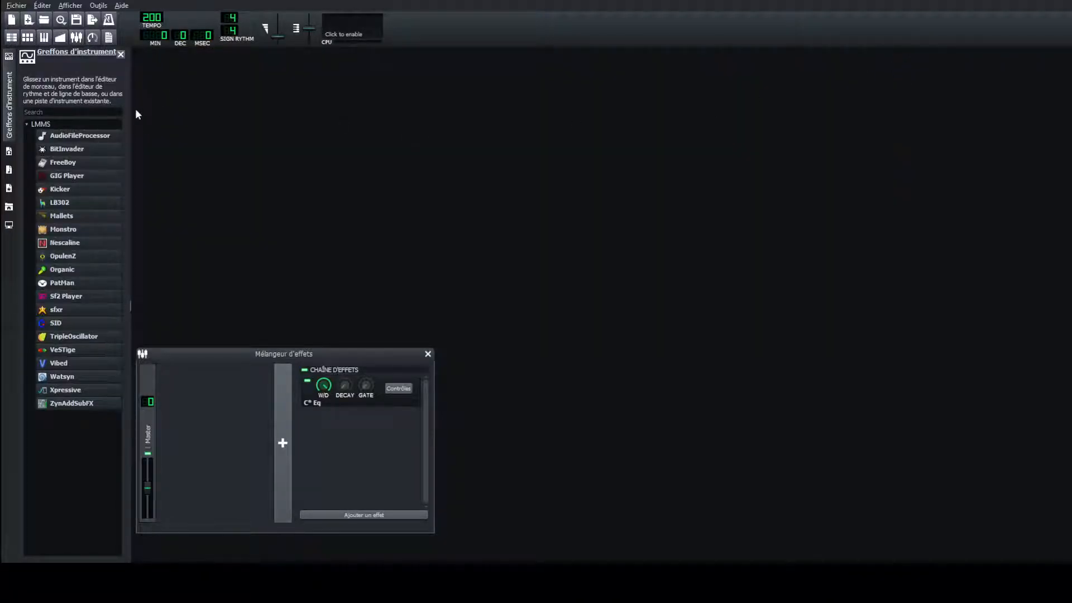
{"action": "left_click", "coordinate": [120, 55]}
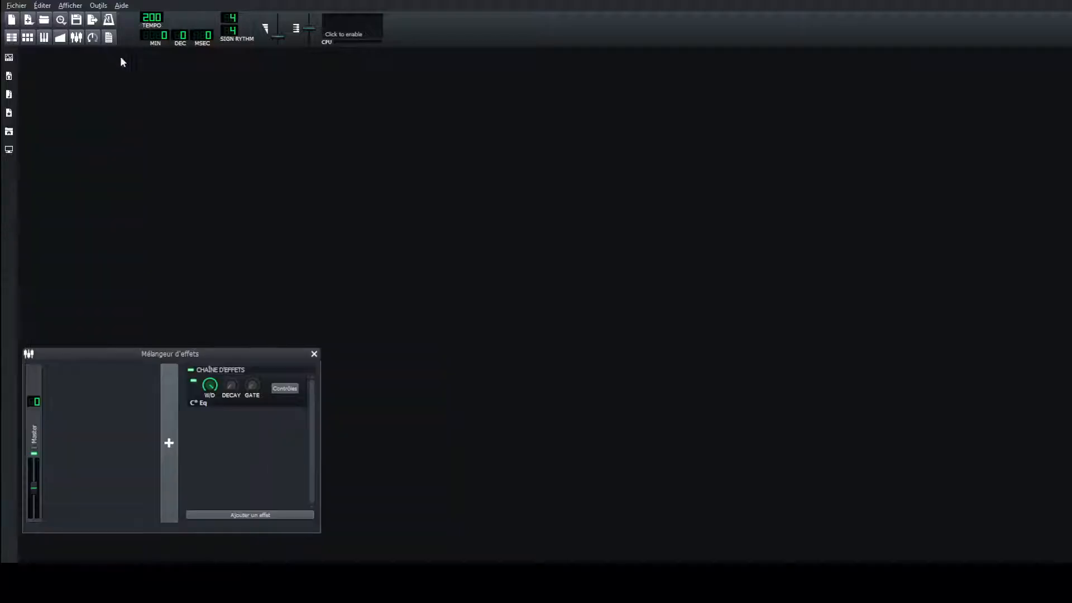
{"action": "left_click", "coordinate": [41, 39]}
{"action": "left_click", "coordinate": [27, 38]}
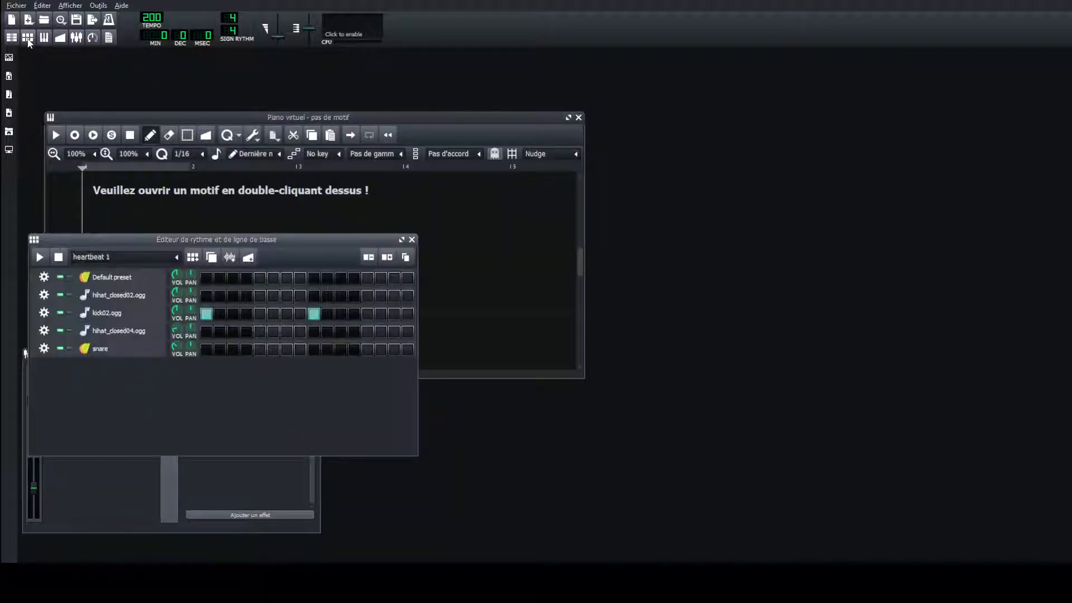
{"action": "left_click", "coordinate": [12, 38]}
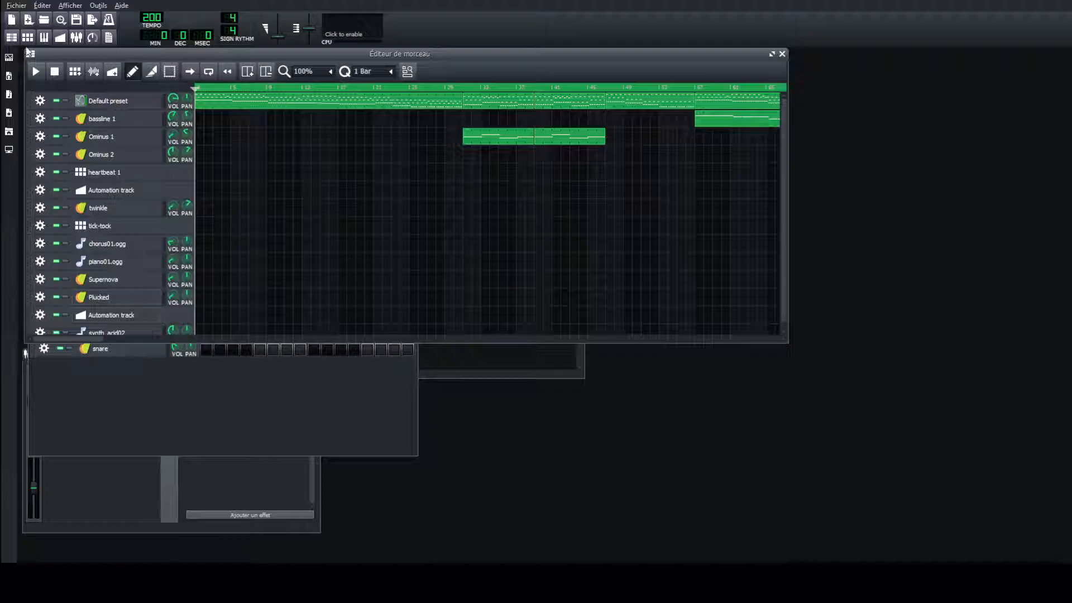
Spread out the song editor and the beat and bassline editor windows, with the song editor in front.
{"action": "left_click_drag", "start_coordinate": [347, 56], "coordinate": [595, 61]}
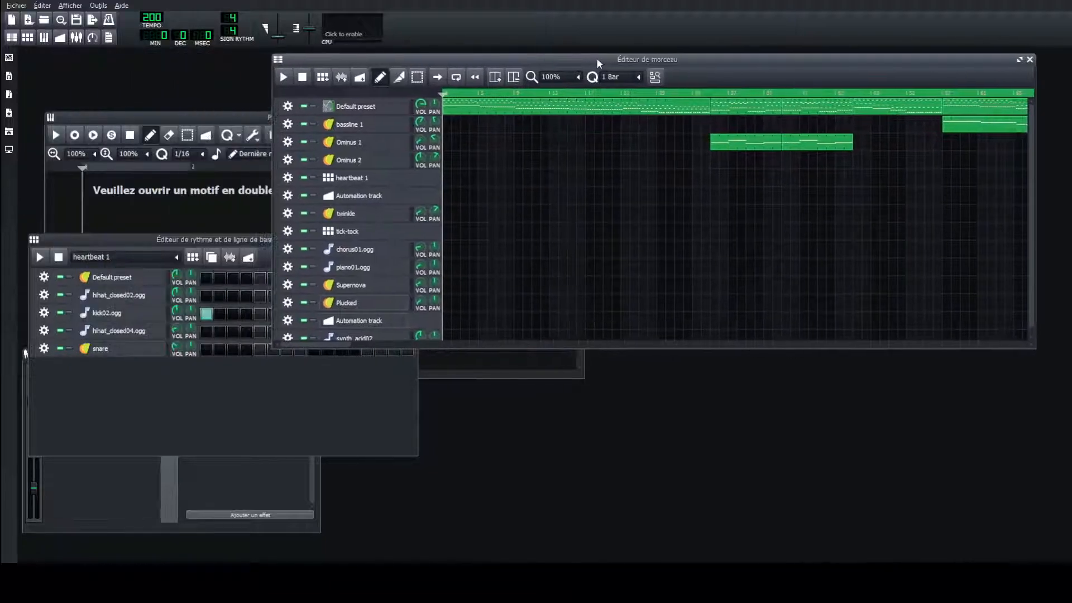
{"action": "left_click", "coordinate": [184, 241]}
{"action": "left_click_drag", "start_coordinate": [184, 241], "coordinate": [343, 231]}
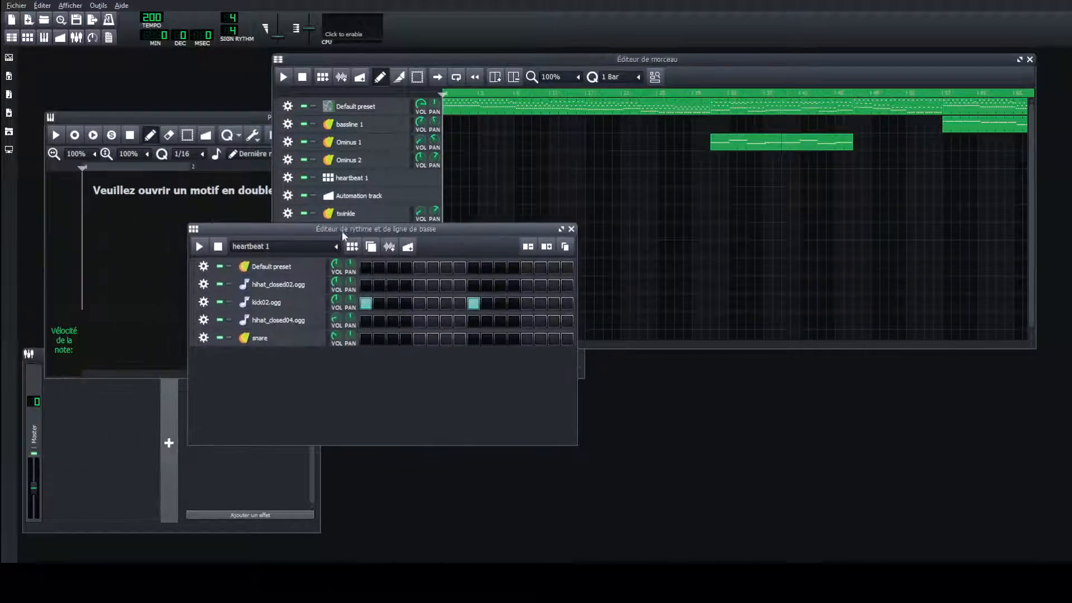
{"action": "left_click", "coordinate": [633, 63]}
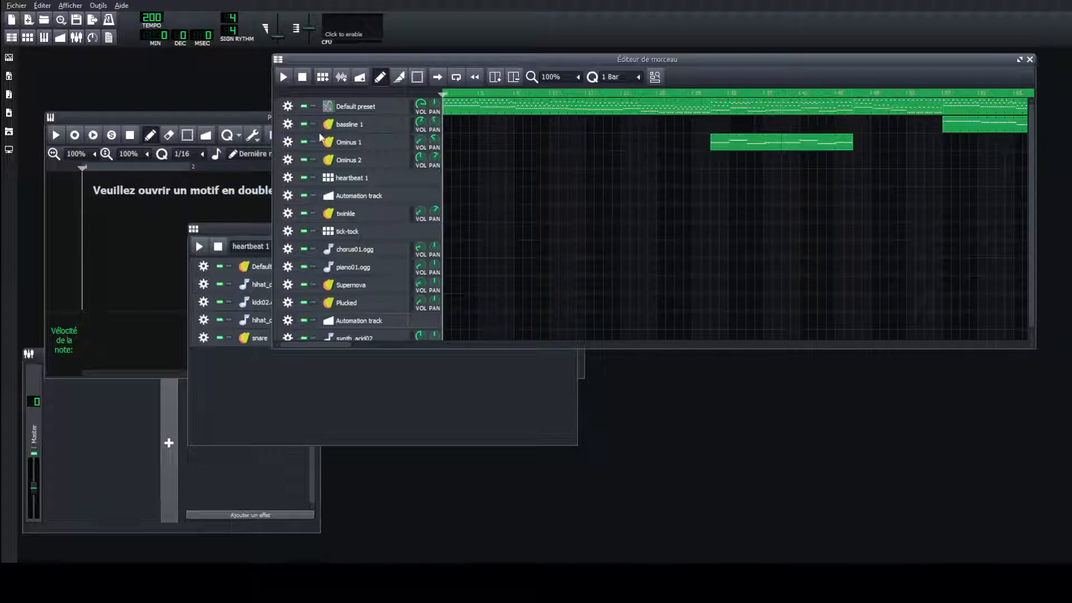
Close the empty piano roll window and briefly show and hide the automation editor.
{"action": "left_click", "coordinate": [158, 223]}
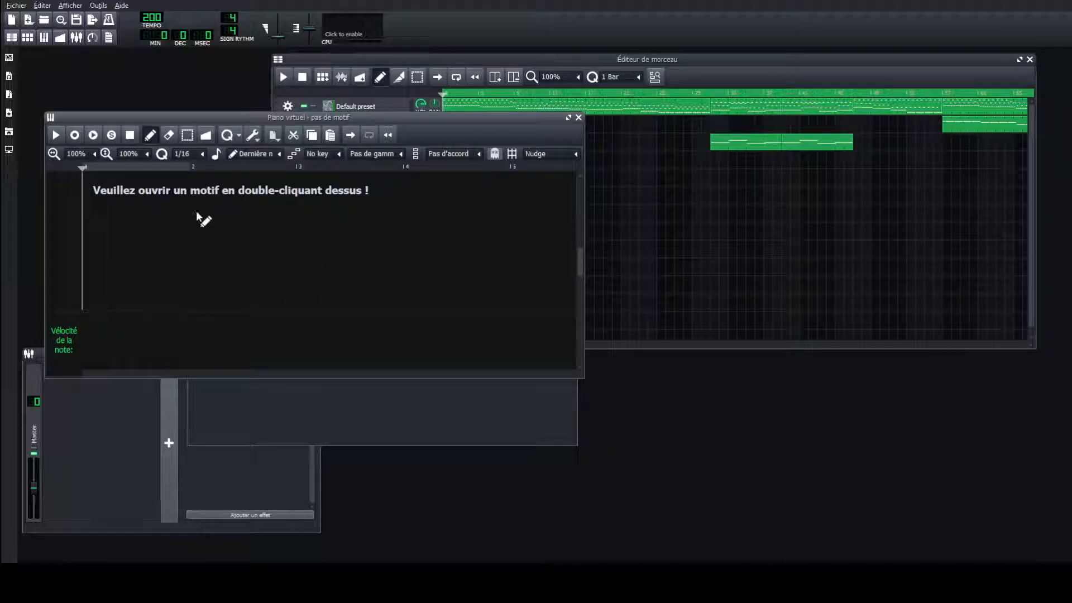
{"action": "left_click", "coordinate": [578, 118]}
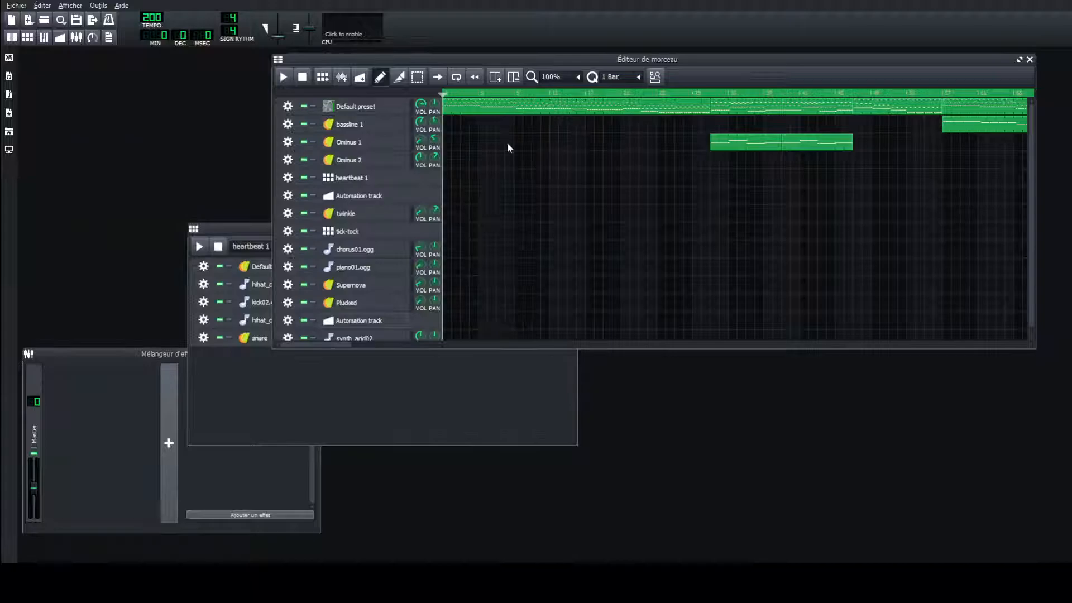
{"action": "left_click", "coordinate": [60, 37]}
{"action": "left_click", "coordinate": [60, 37]}
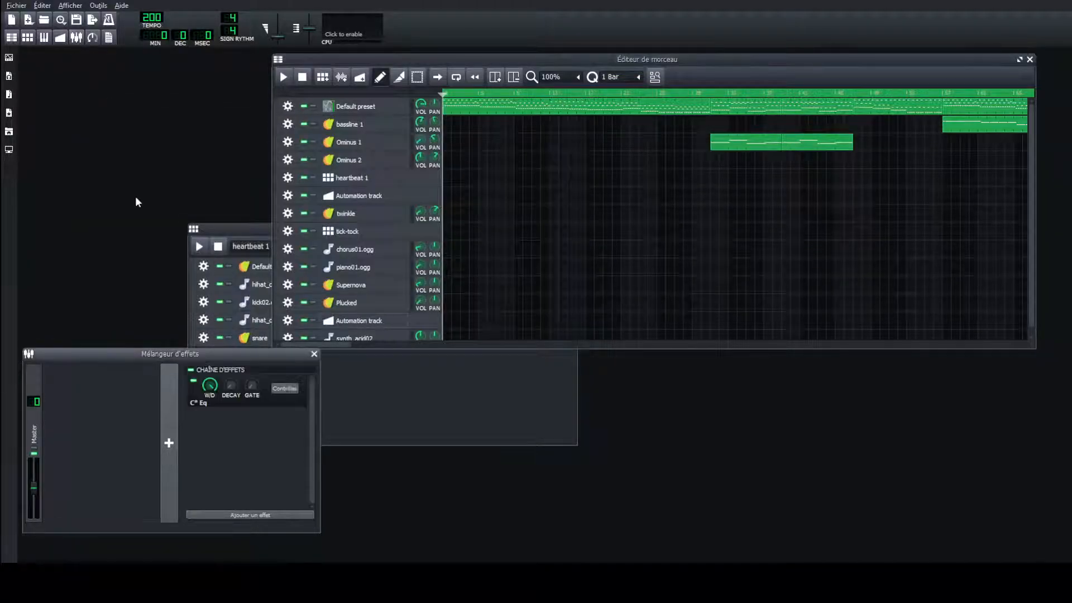
Move the effects mixer over the song editor, assign the Default preset track to a new mixer channel and lower its fader slightly.
{"action": "left_click_drag", "start_coordinate": [112, 357], "coordinate": [614, 239]}
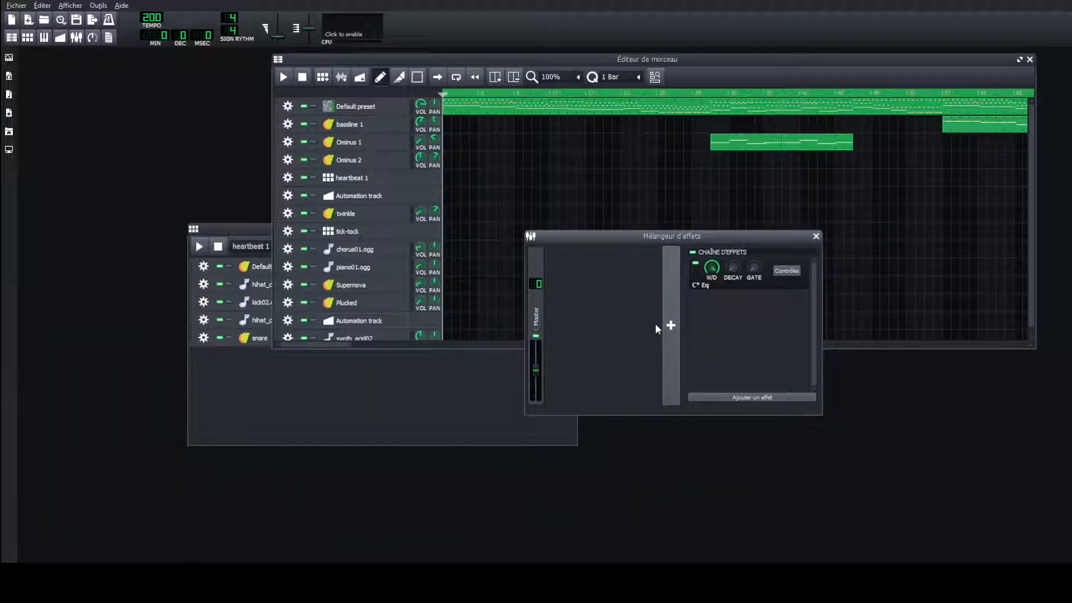
{"action": "left_click", "coordinate": [293, 110]}
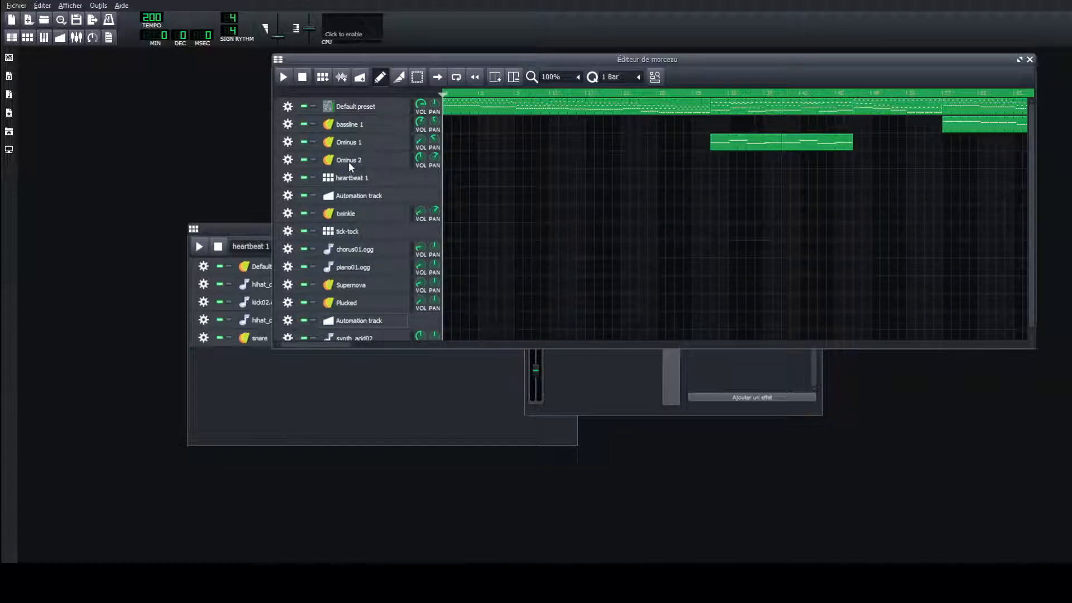
{"action": "left_click", "coordinate": [404, 163]}
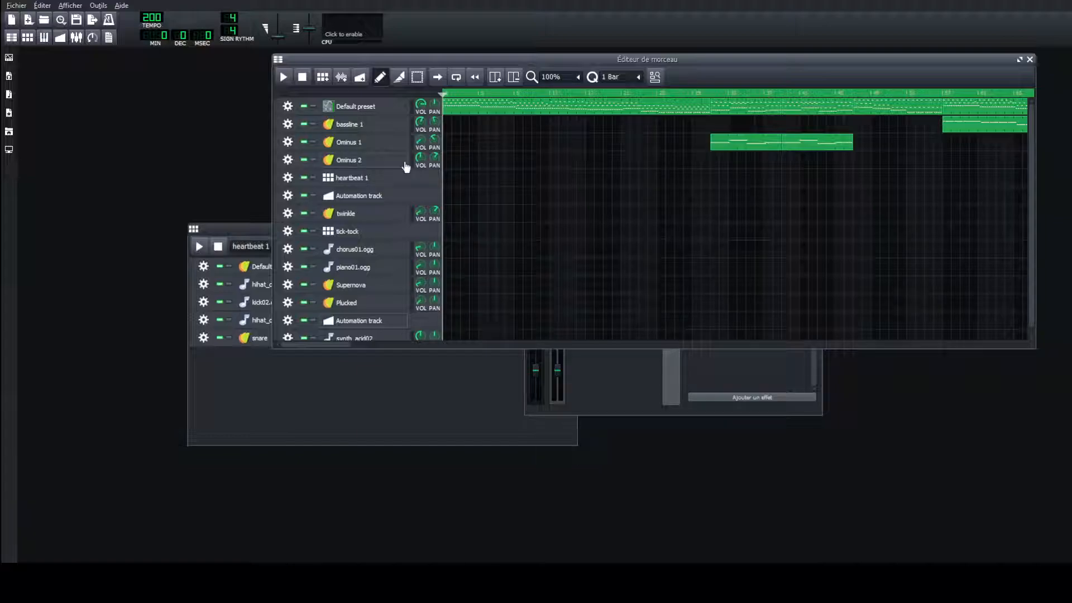
{"action": "left_click", "coordinate": [563, 395]}
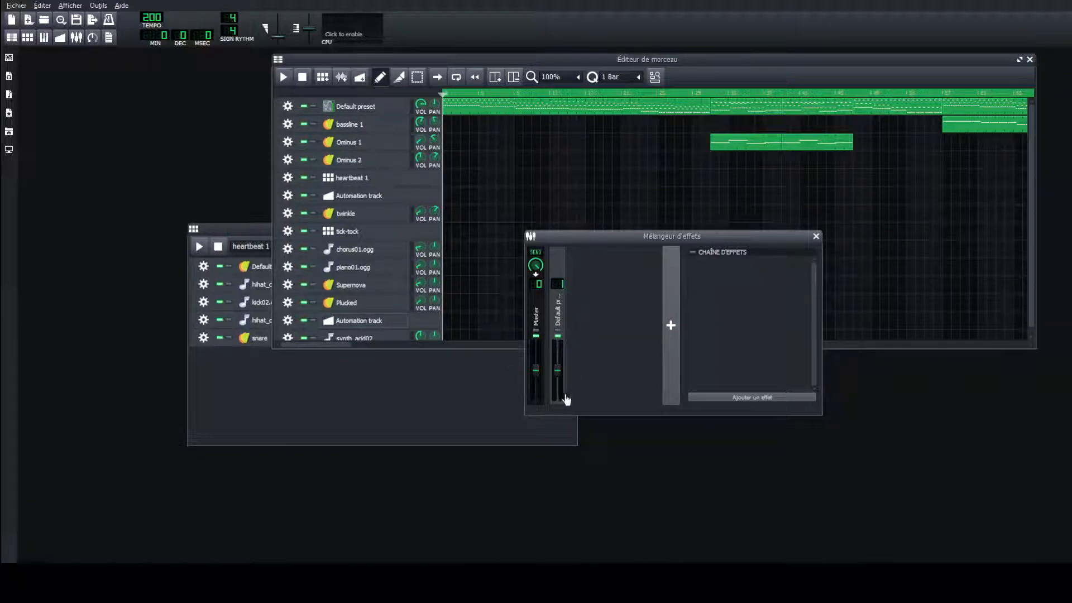
{"action": "mouse_move", "coordinate": [558, 374]}
{"action": "left_mouse_down"}
{"action": "mouse_move", "coordinate": [566, 364]}
{"action": "mouse_move", "coordinate": [560, 381]}
{"action": "left_mouse_up"}
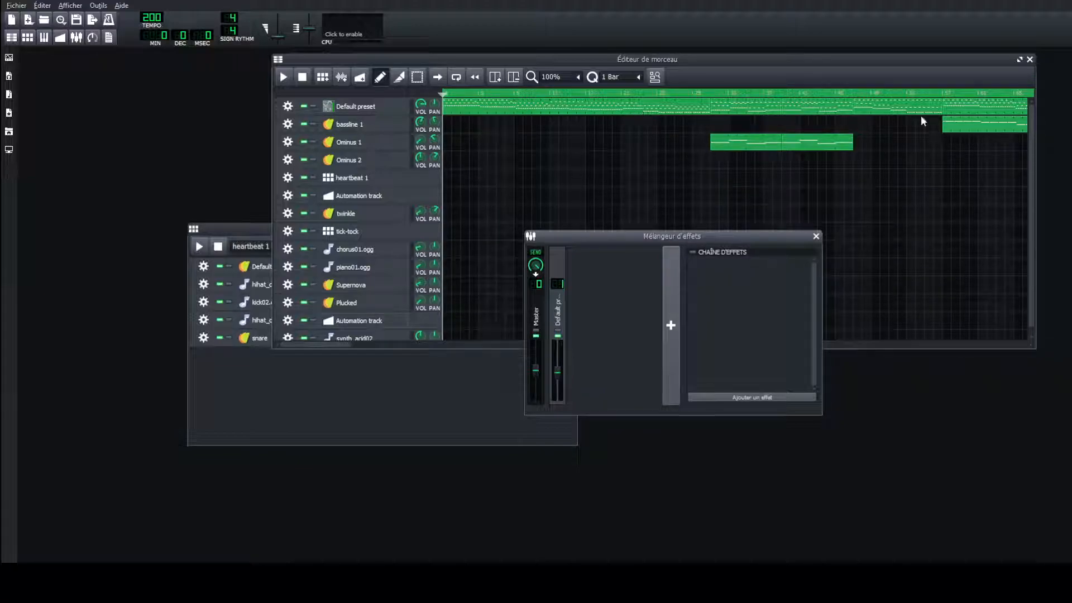
Assign the bassline 1 track to a new mixer channel, raise the Default preset channel's fader and lower the bassline 1 fader.
{"action": "left_click", "coordinate": [295, 133]}
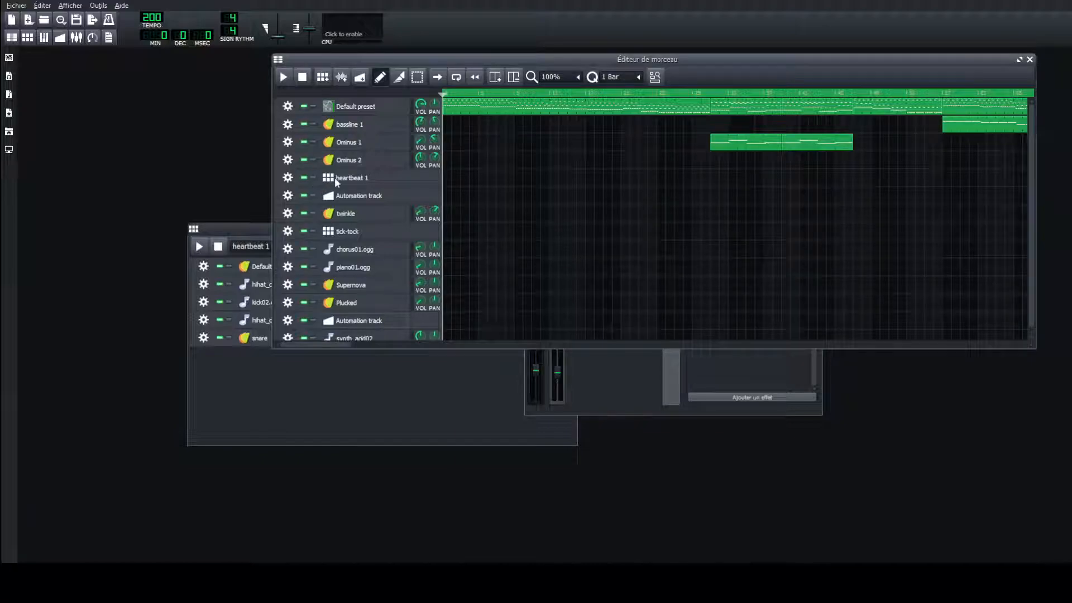
{"action": "left_click", "coordinate": [439, 179]}
{"action": "left_click", "coordinate": [635, 387]}
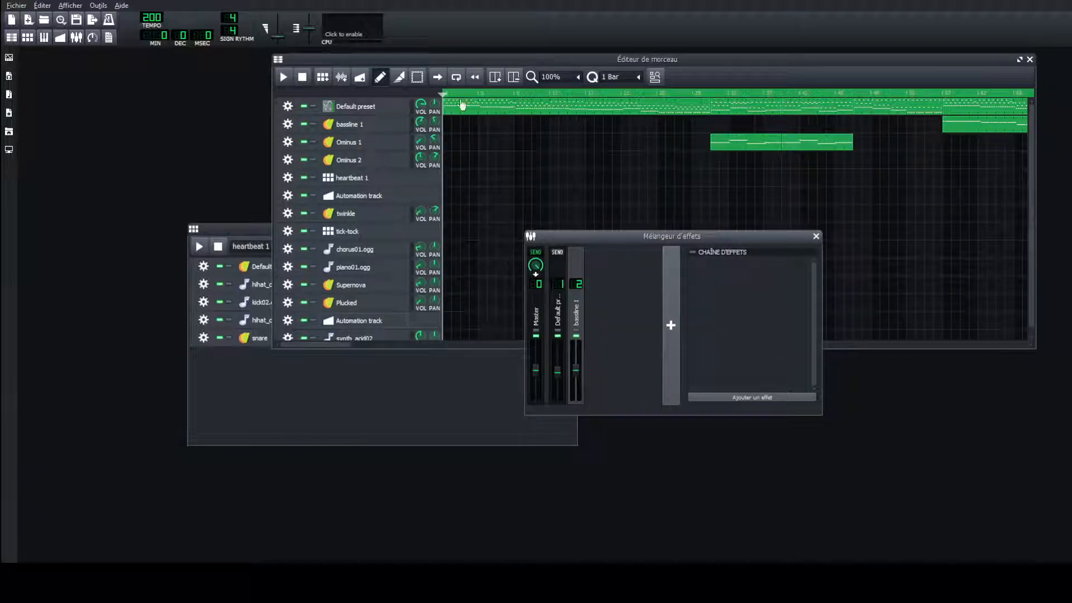
{"action": "left_click_drag", "start_coordinate": [557, 371], "coordinate": [575, 385]}
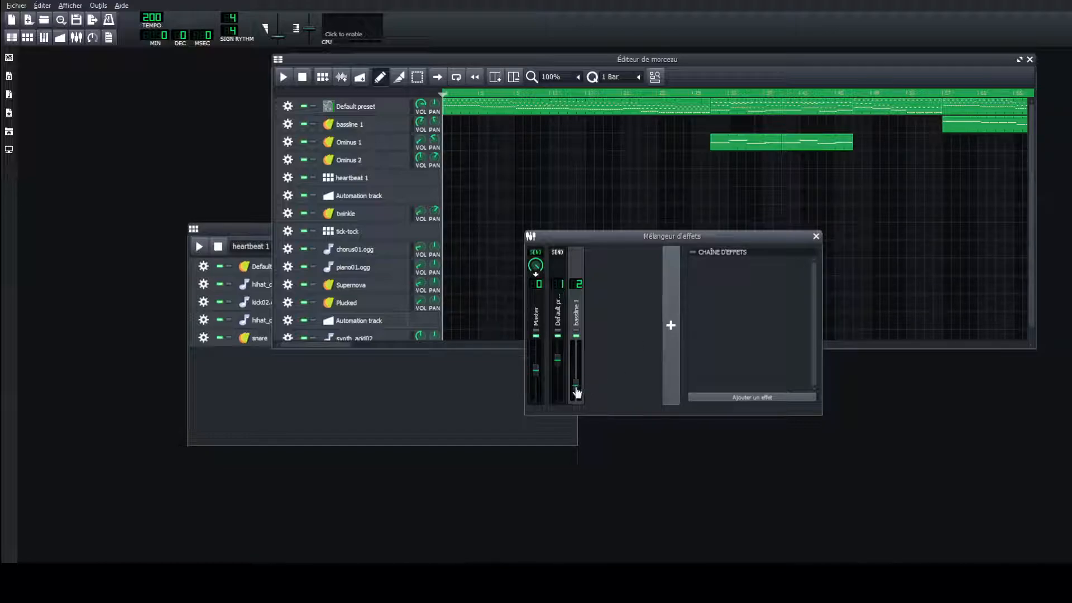
Play a short passage of the song from about bar 57, where the bassline 1 clip starts.
{"action": "left_click", "coordinate": [926, 93]}
{"action": "left_click", "coordinate": [950, 93]}
{"action": "key", "text": "space"}
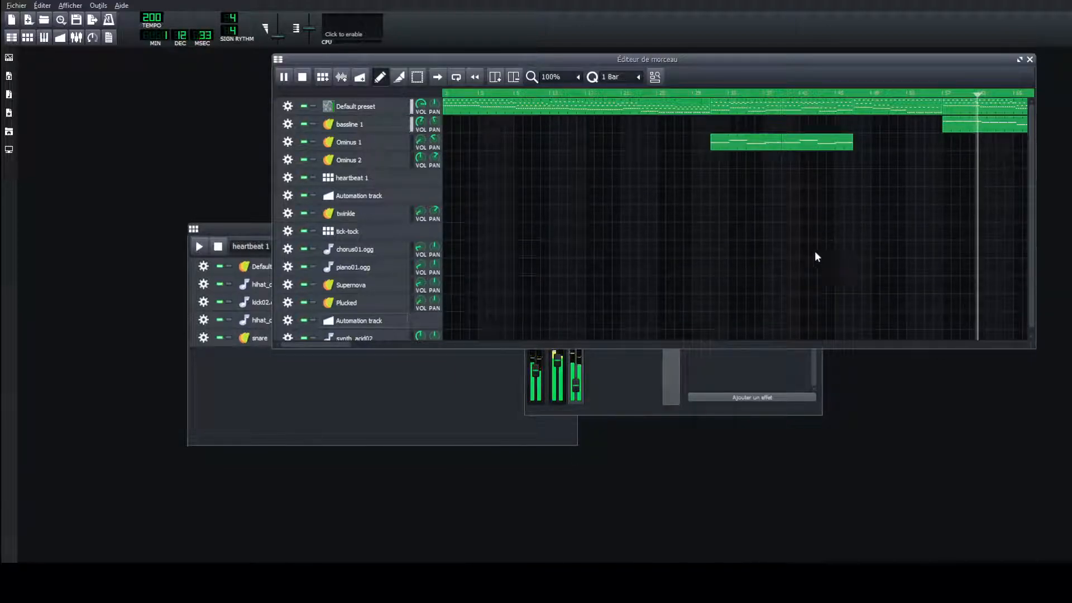
{"action": "key", "text": "space"}
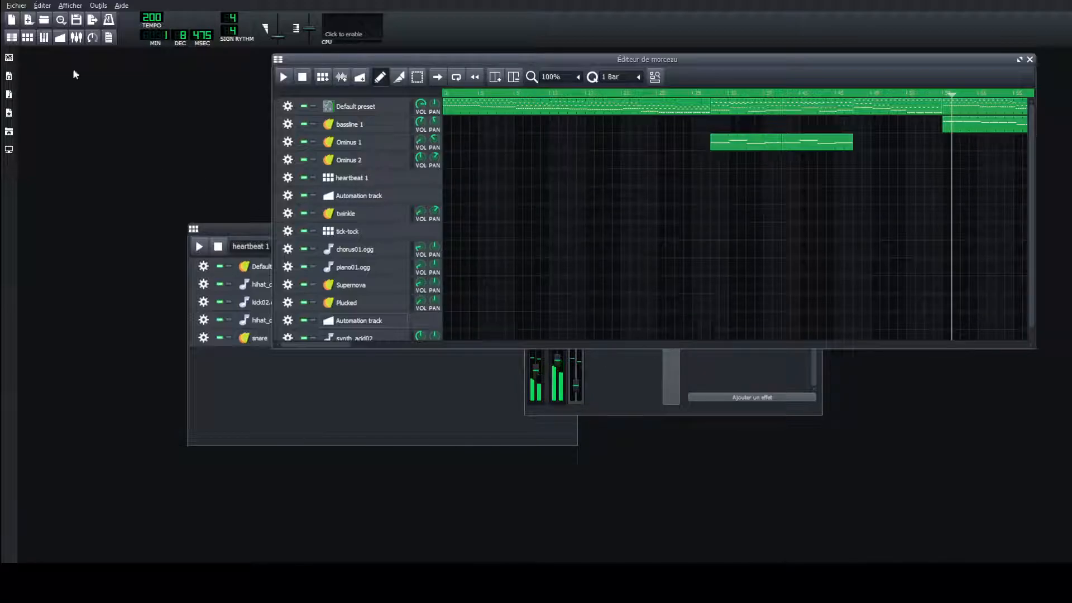
Add an LFO controller to the controller rack, view its controls and close them.
{"action": "left_click", "coordinate": [93, 37]}
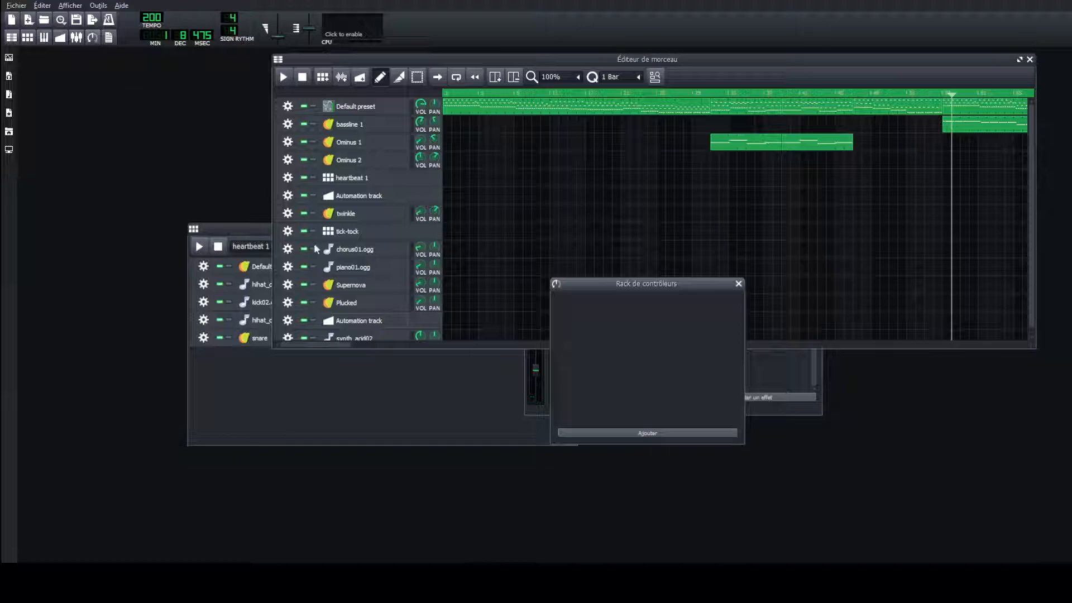
{"action": "left_click", "coordinate": [662, 433]}
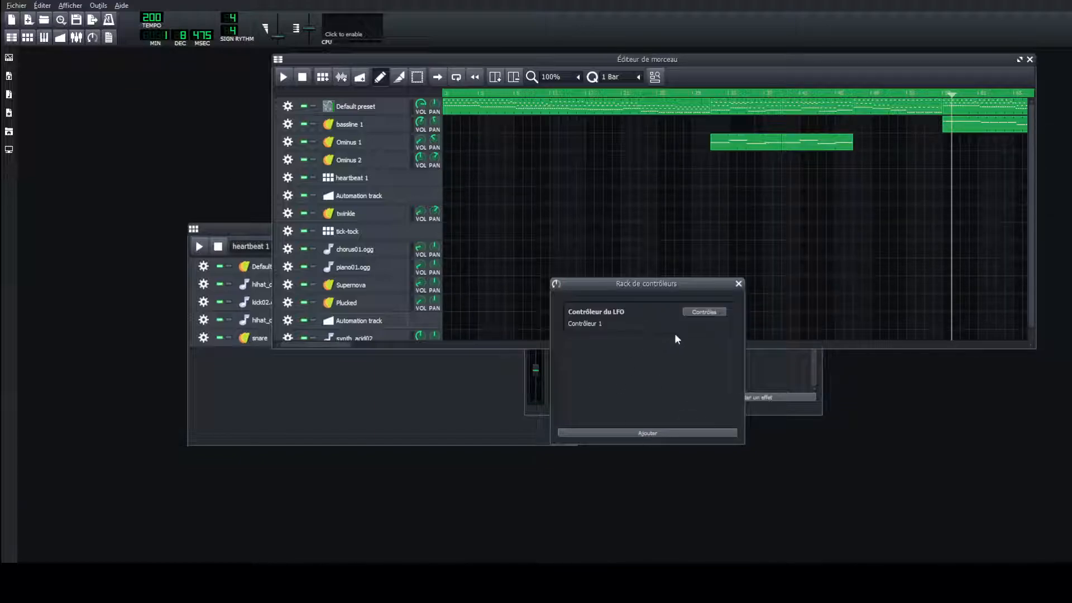
{"action": "left_click", "coordinate": [718, 311]}
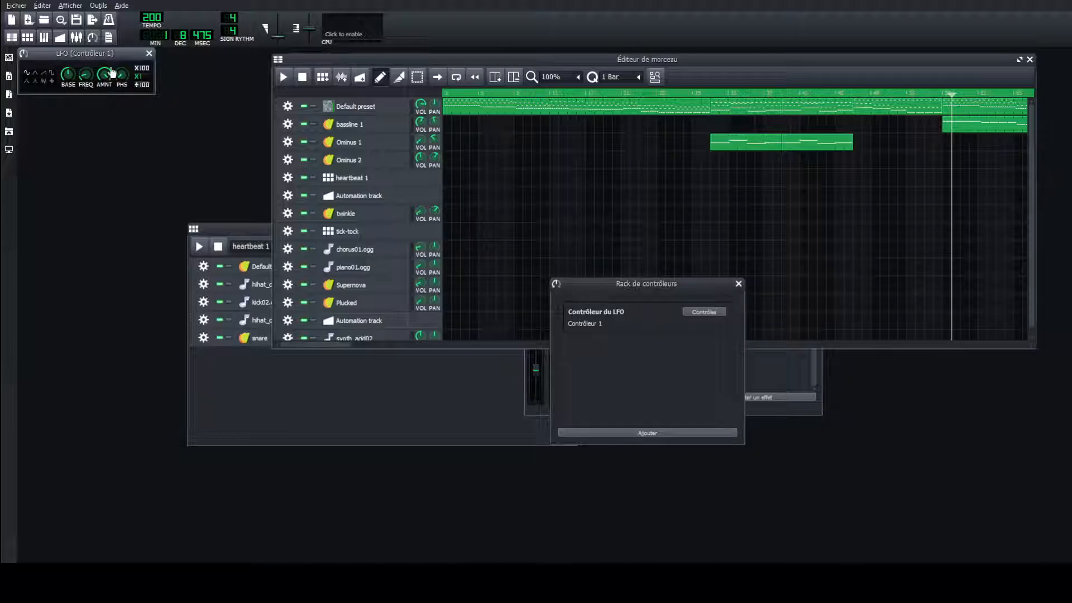
{"action": "left_click", "coordinate": [148, 54]}
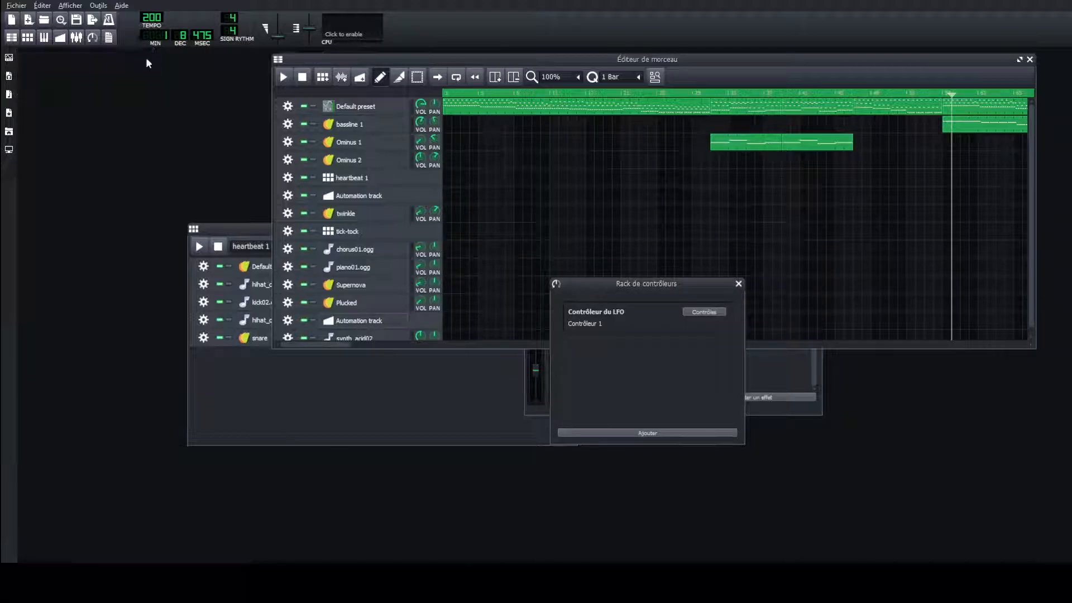
Show the project notes, move their window up over the song editor to read them, and close them.
{"action": "left_click", "coordinate": [109, 37]}
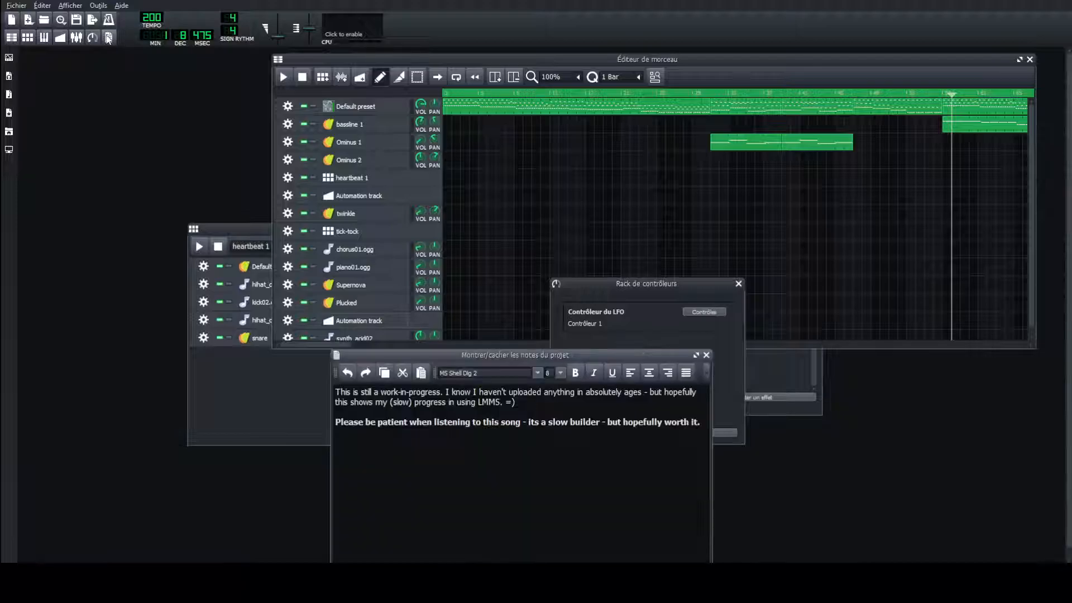
{"action": "left_click_drag", "start_coordinate": [530, 356], "coordinate": [517, 240]}
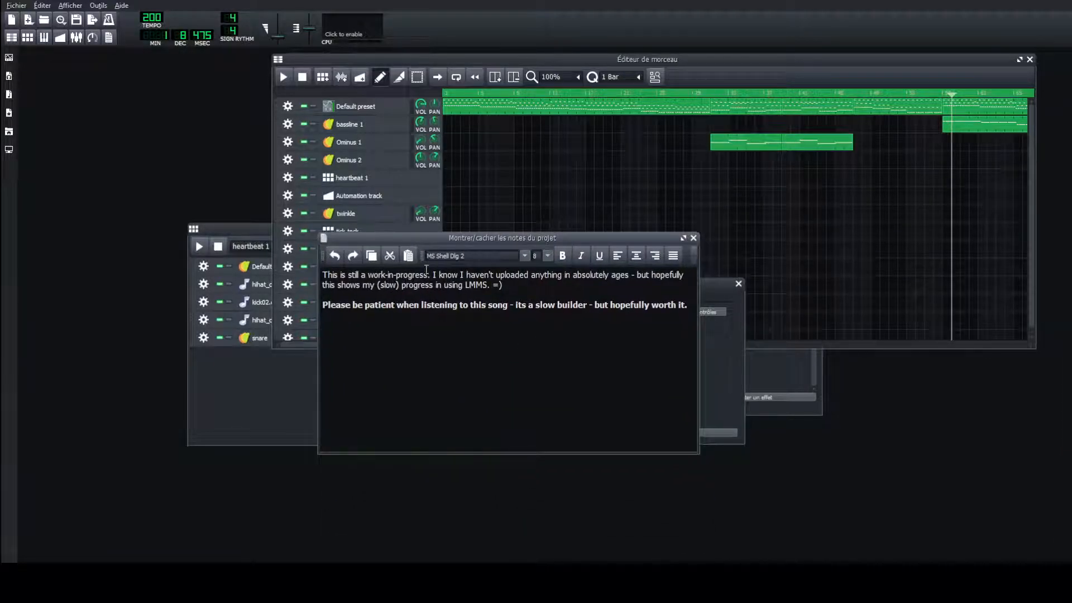
{"action": "left_click_drag", "start_coordinate": [607, 296], "coordinate": [453, 305]}
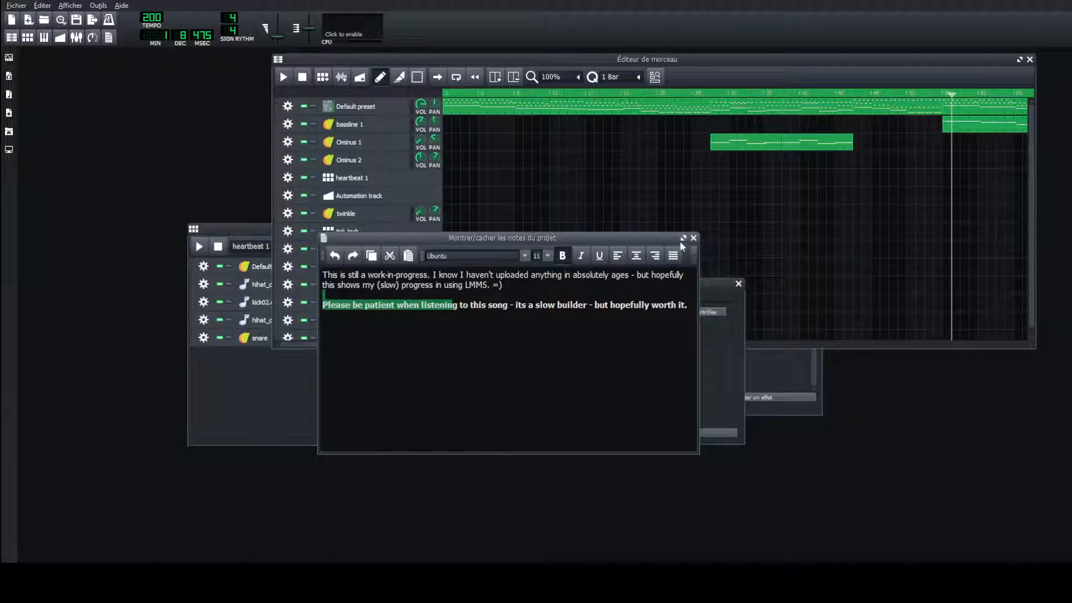
{"action": "left_click", "coordinate": [694, 237]}
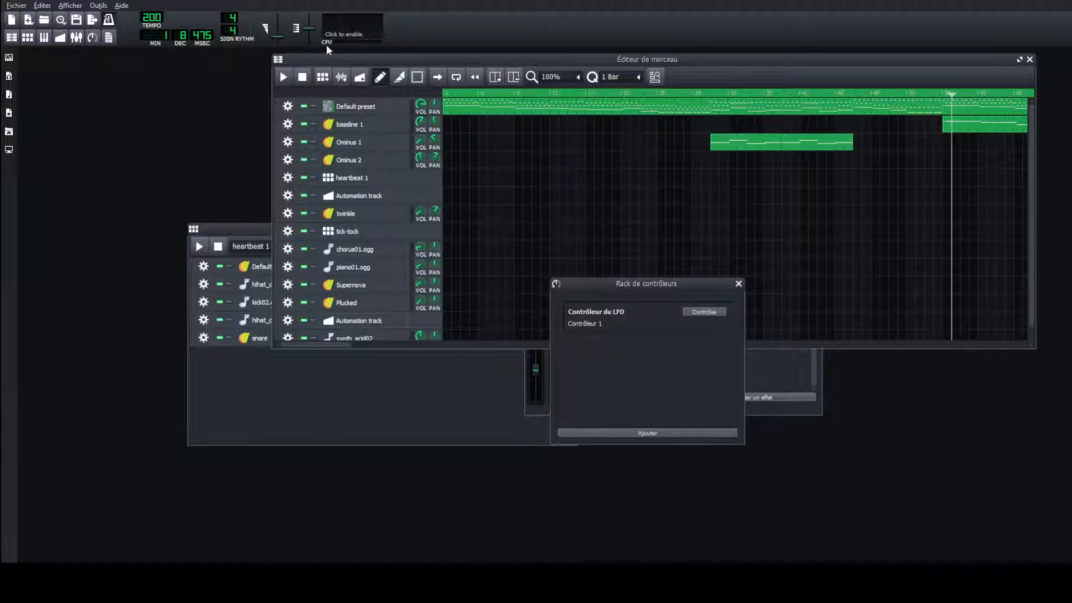
Add a VeSTige instrument track below synth_acid02 and load the Helm synth in it, moving Helm's window higher to show its full interface.
{"action": "left_click", "coordinate": [9, 59]}
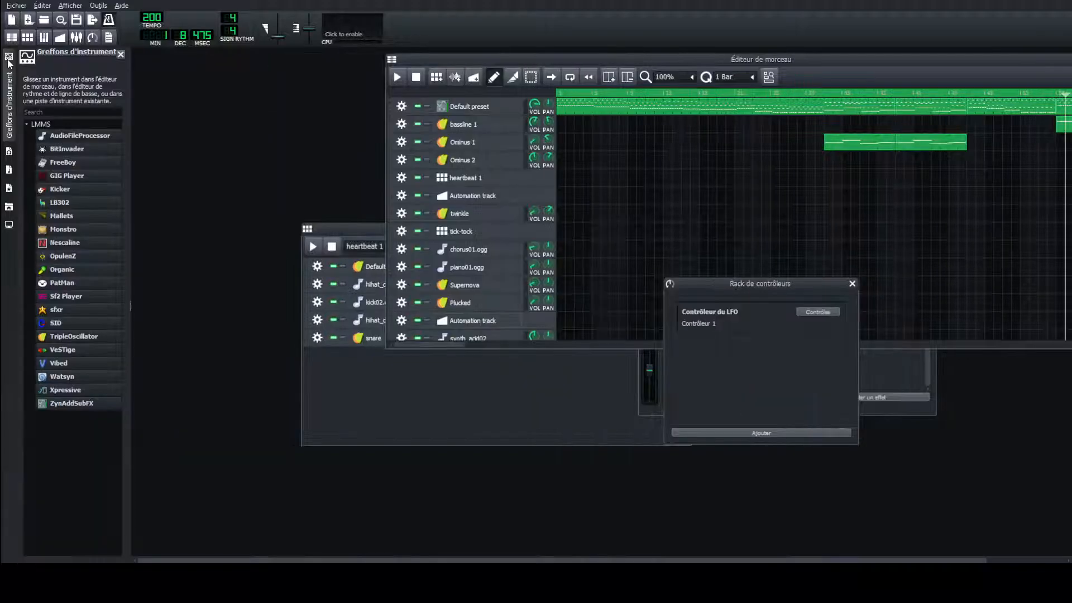
{"action": "scroll", "coordinate": [489, 314], "scroll_direction": "down", "scroll_amount": 1}
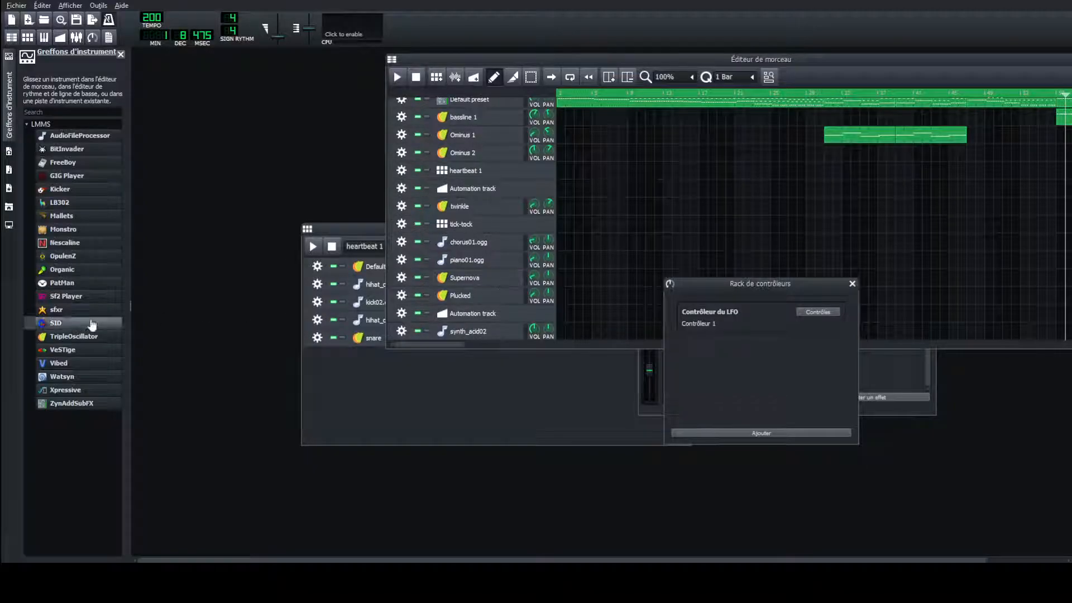
{"action": "left_click_drag", "start_coordinate": [91, 353], "coordinate": [504, 328]}
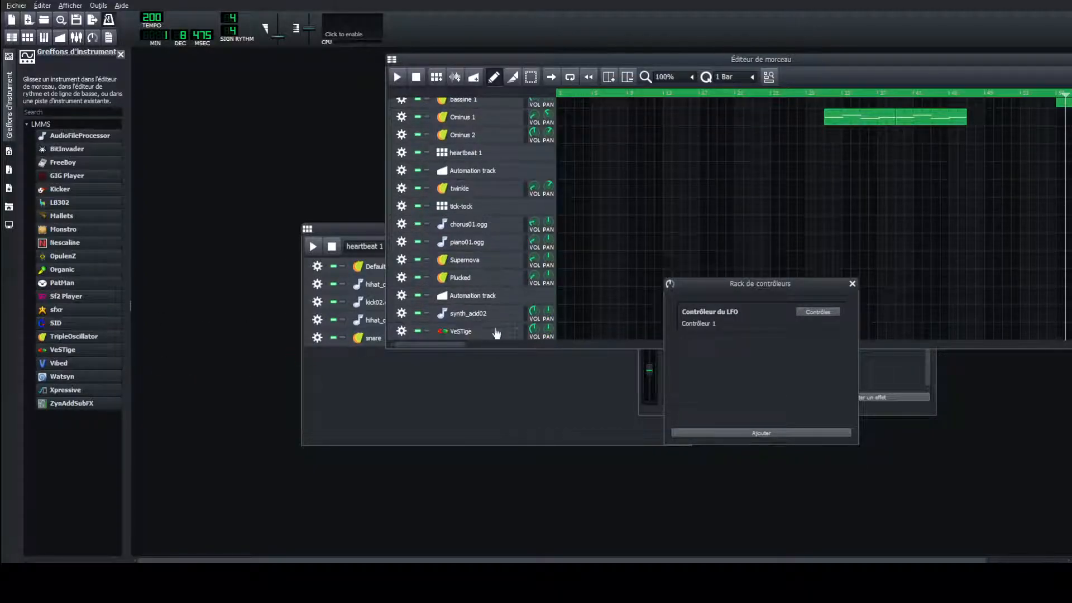
{"action": "left_click", "coordinate": [462, 331]}
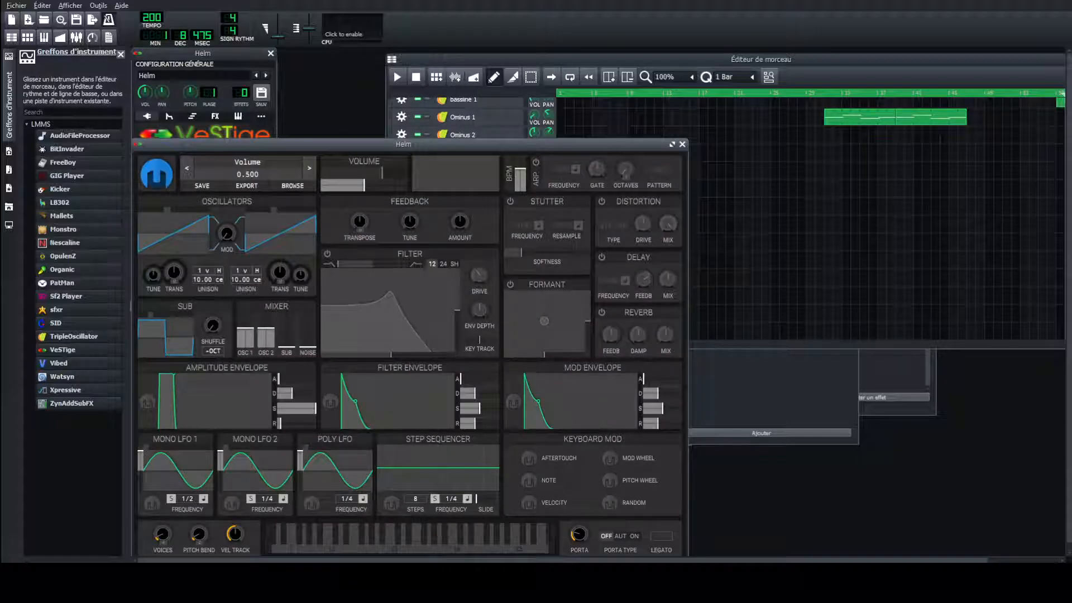
{"action": "left_click_drag", "start_coordinate": [356, 149], "coordinate": [475, 54]}
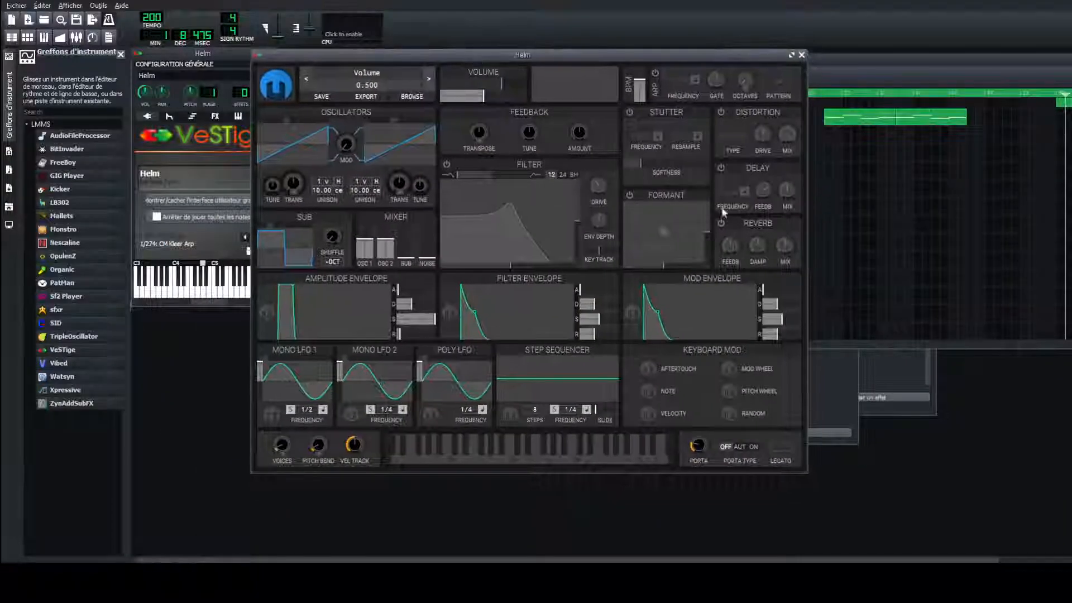